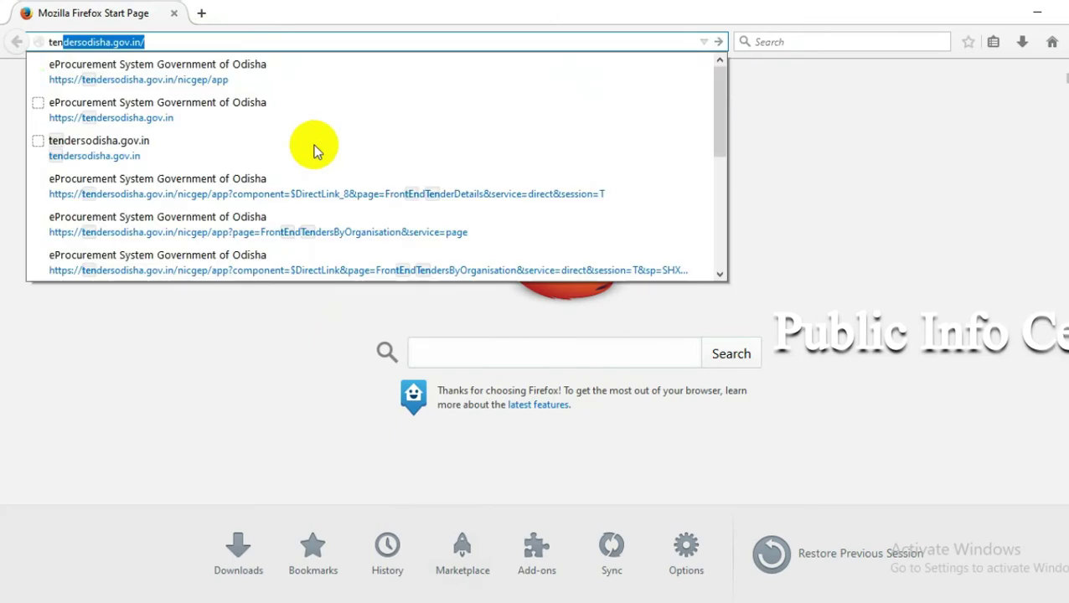
# Load the Tenders Odisha site and log in with the login ID, password and captcha text.
pyautogui.press('Return')
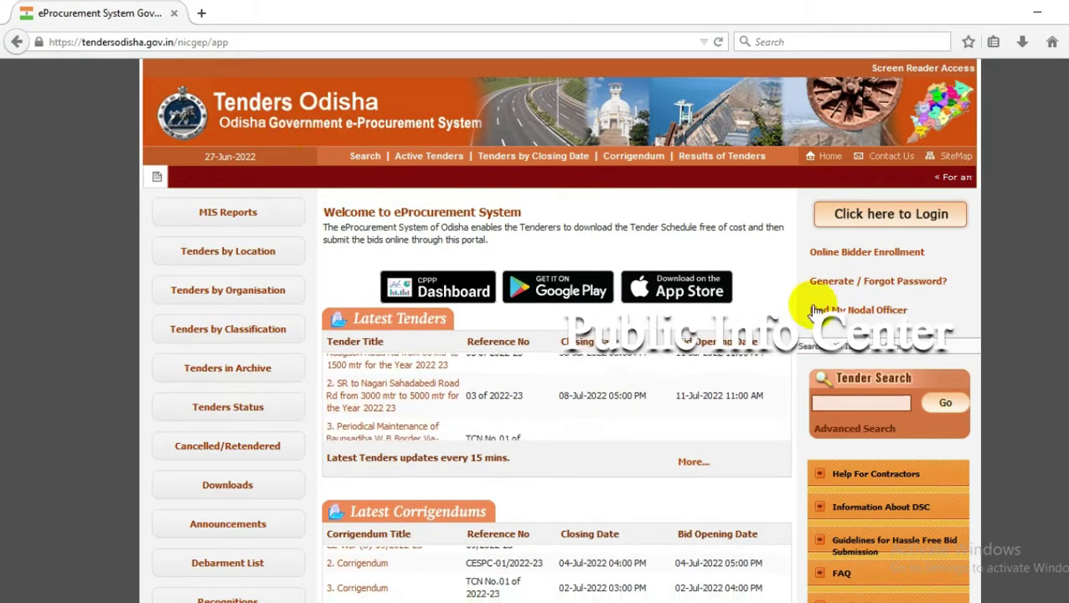
pyautogui.click(890, 216)
pyautogui.click(603, 243)
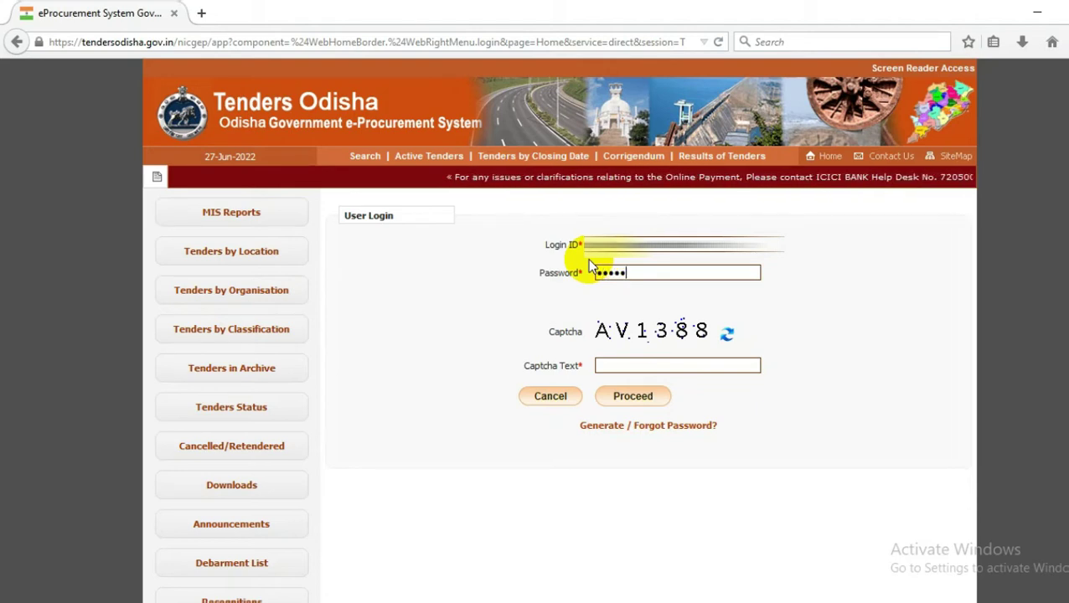
pyautogui.write('••••')
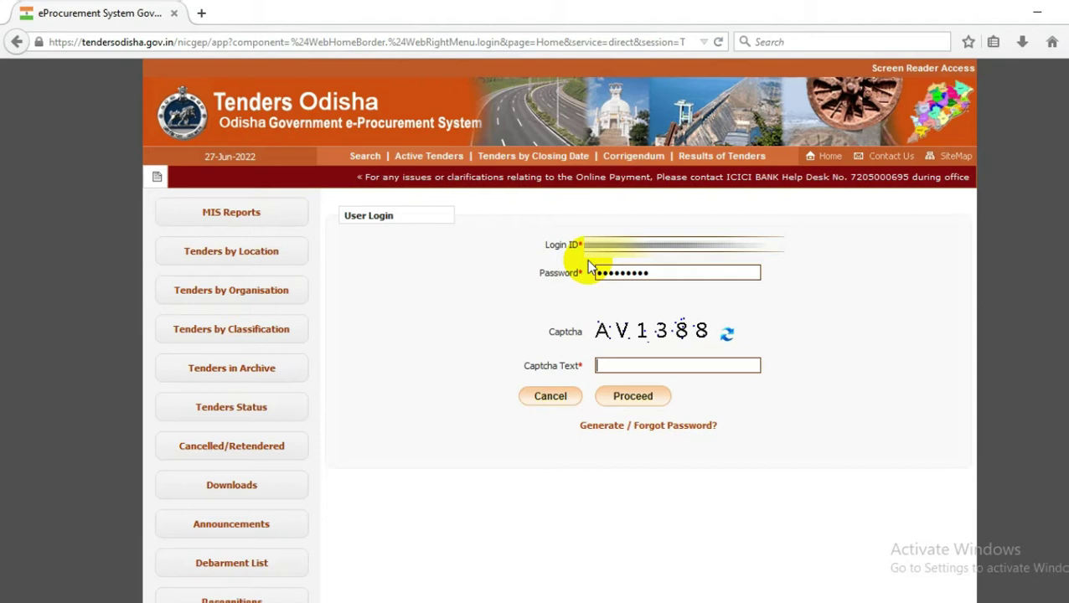
pyautogui.press('Tab')
pyautogui.write('AV')
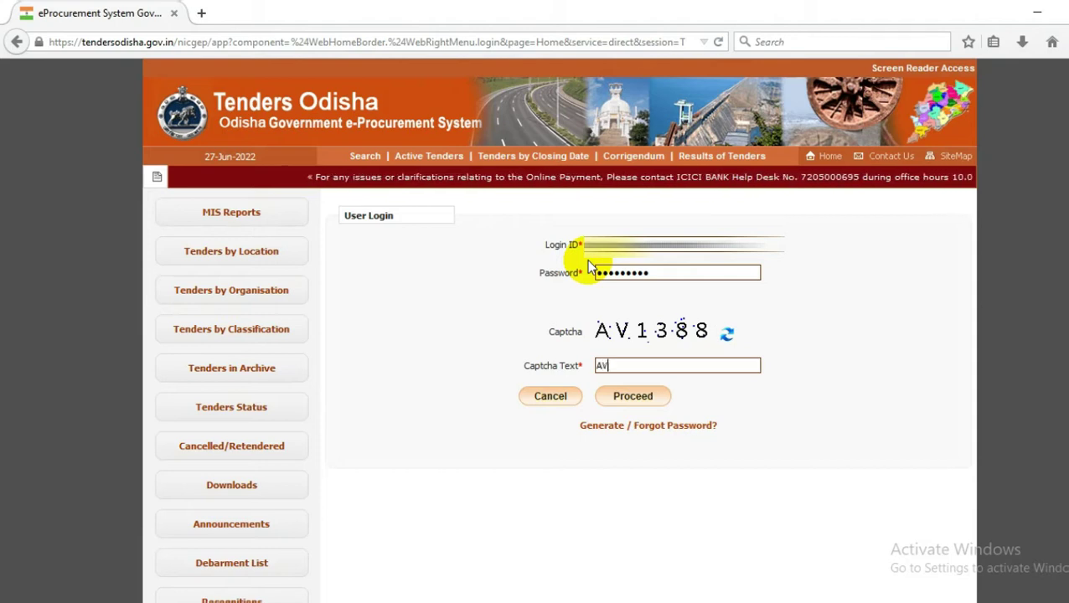
pyautogui.write('1388')
pyautogui.press('Tab')
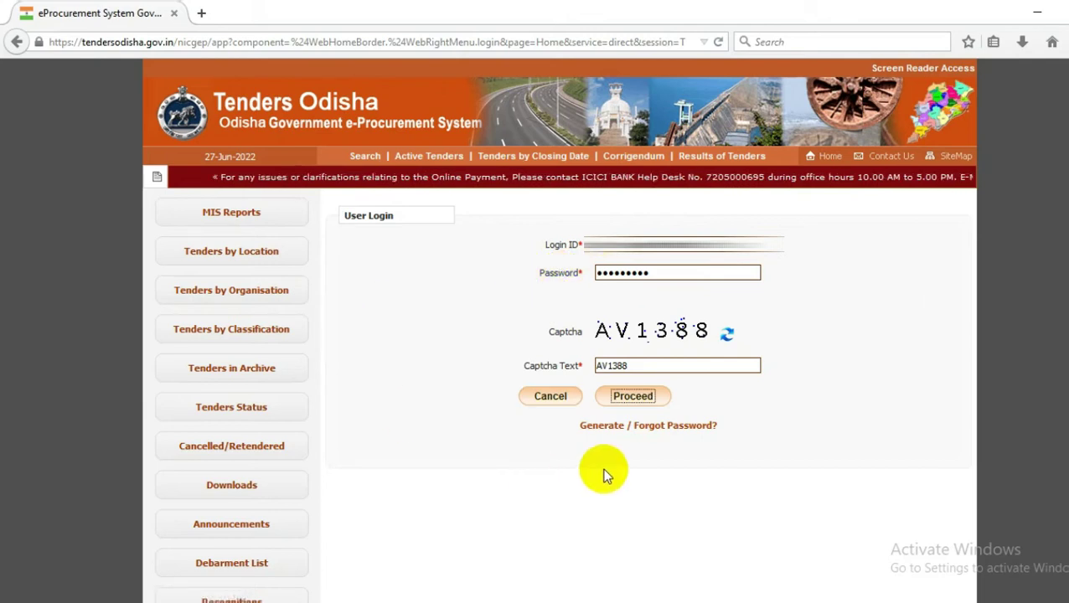
pyautogui.click(632, 398)
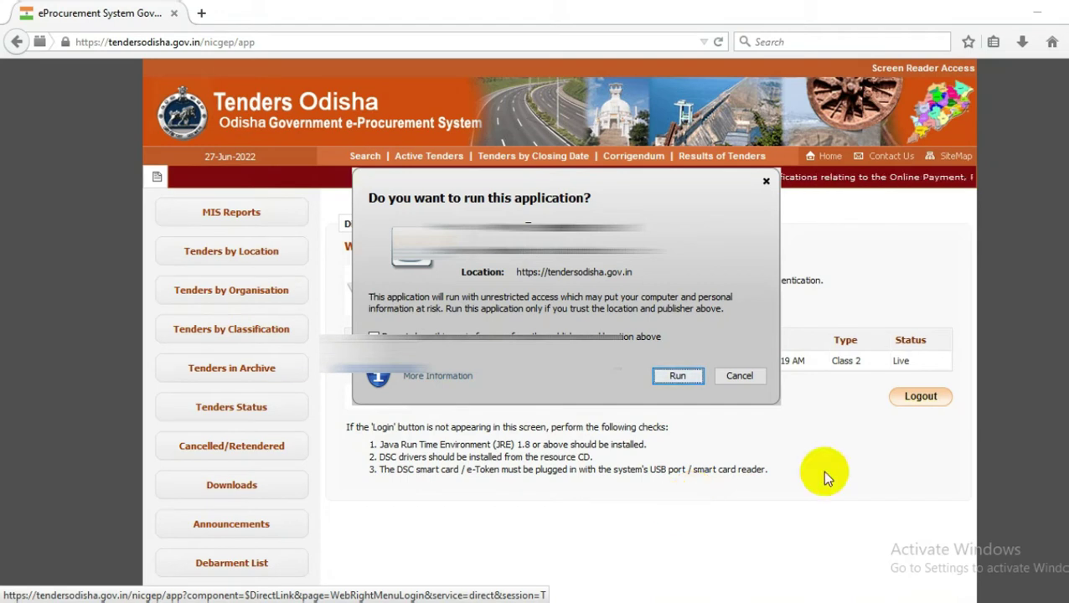
# Run the Java signer and authenticate with the digital certificate and its user PIN.
pyautogui.click(676, 376)
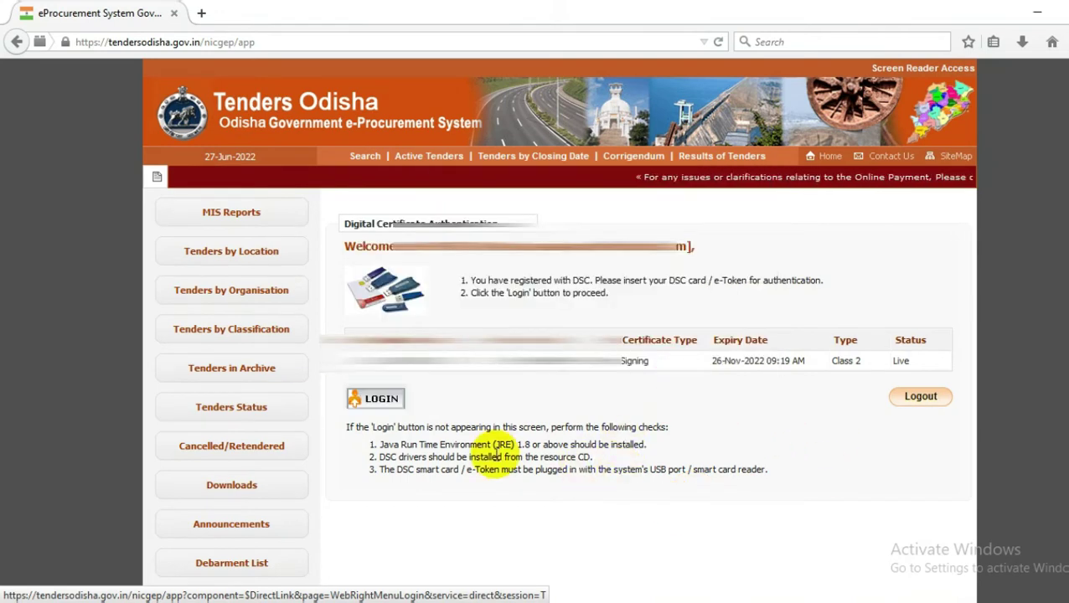
pyautogui.click(375, 402)
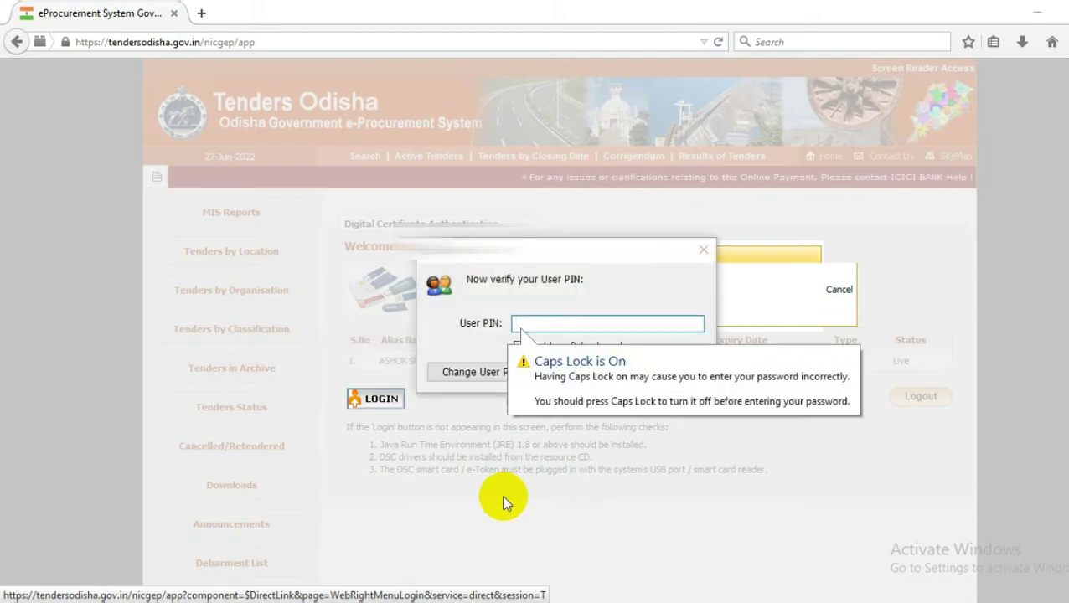
pyautogui.click(510, 389)
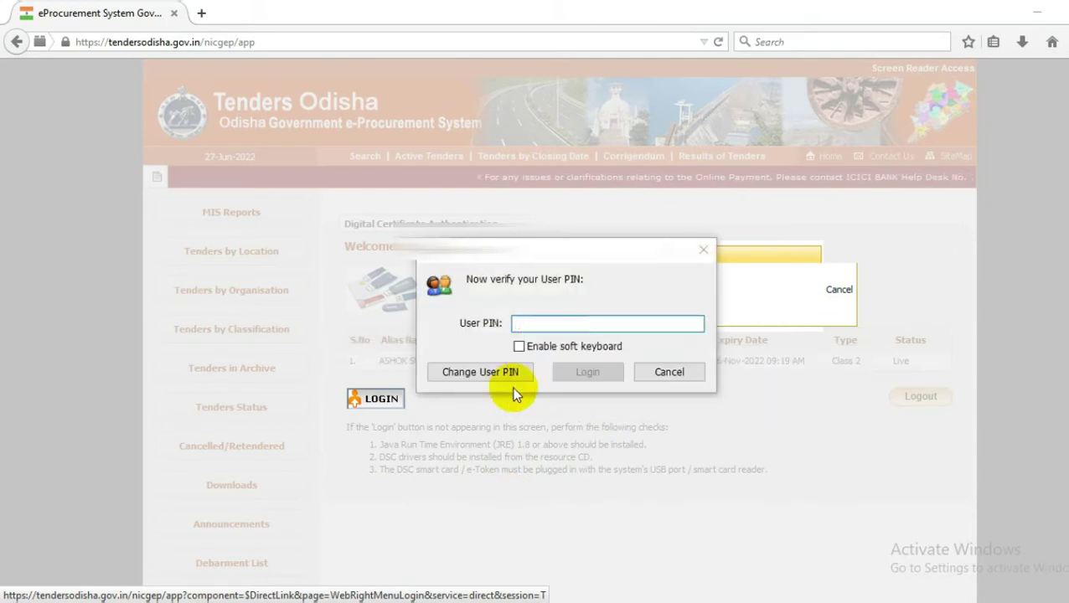
pyautogui.write('•••••••')
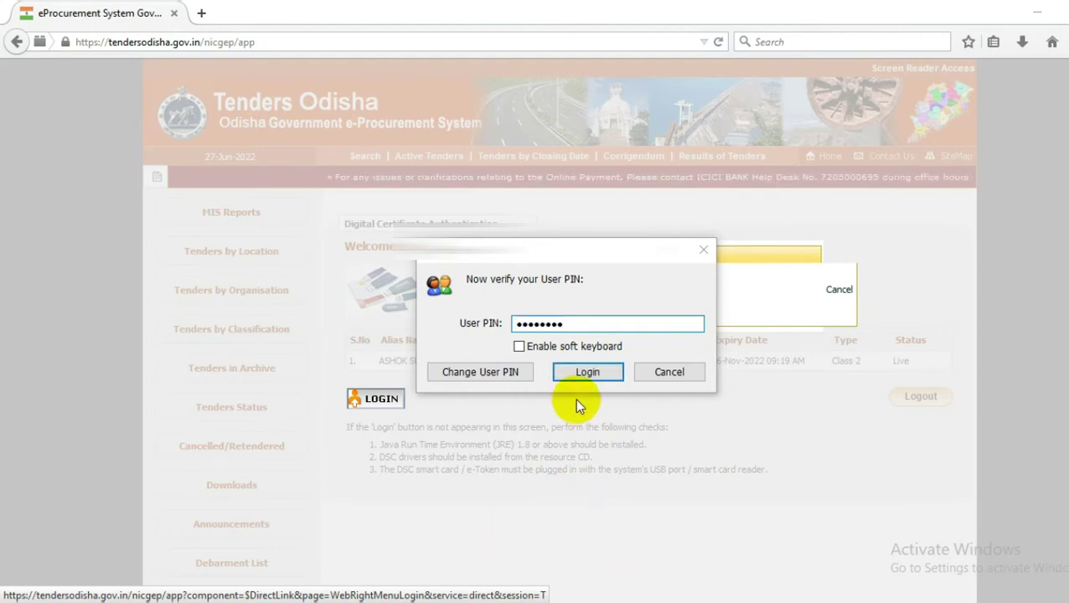
pyautogui.click(597, 374)
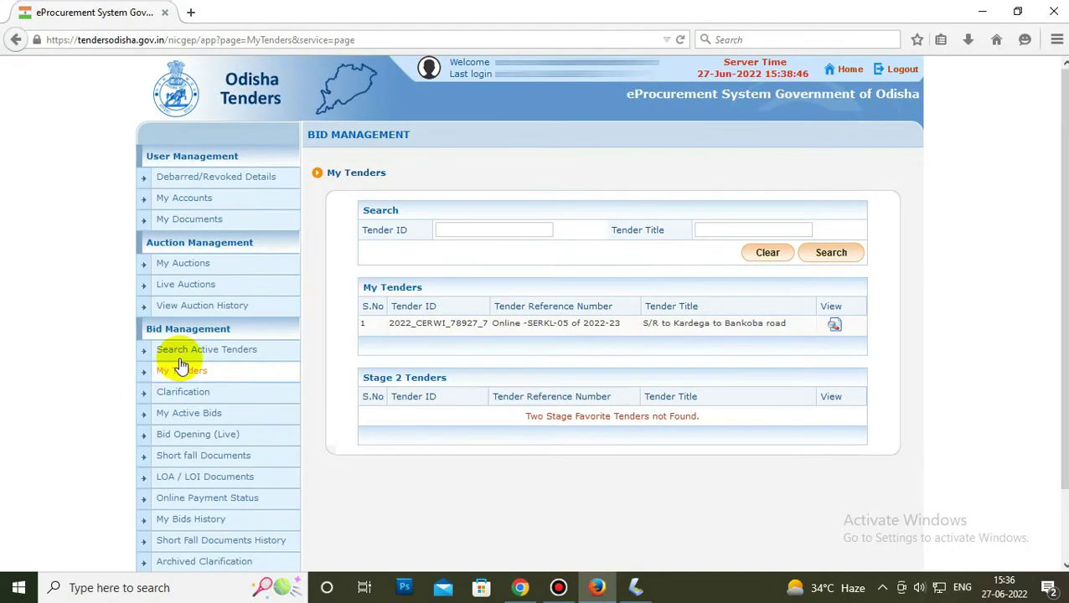
pyautogui.click(189, 350)
# Search active tenders with Work/Item Title 'koirkera'.
pyautogui.click(733, 329)
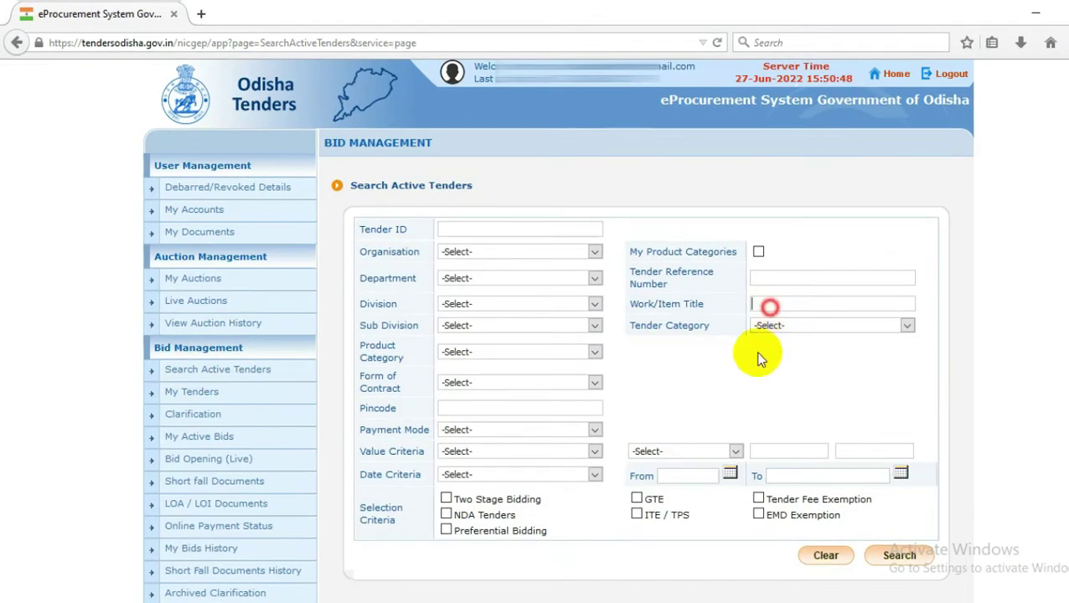
pyautogui.write('kor')
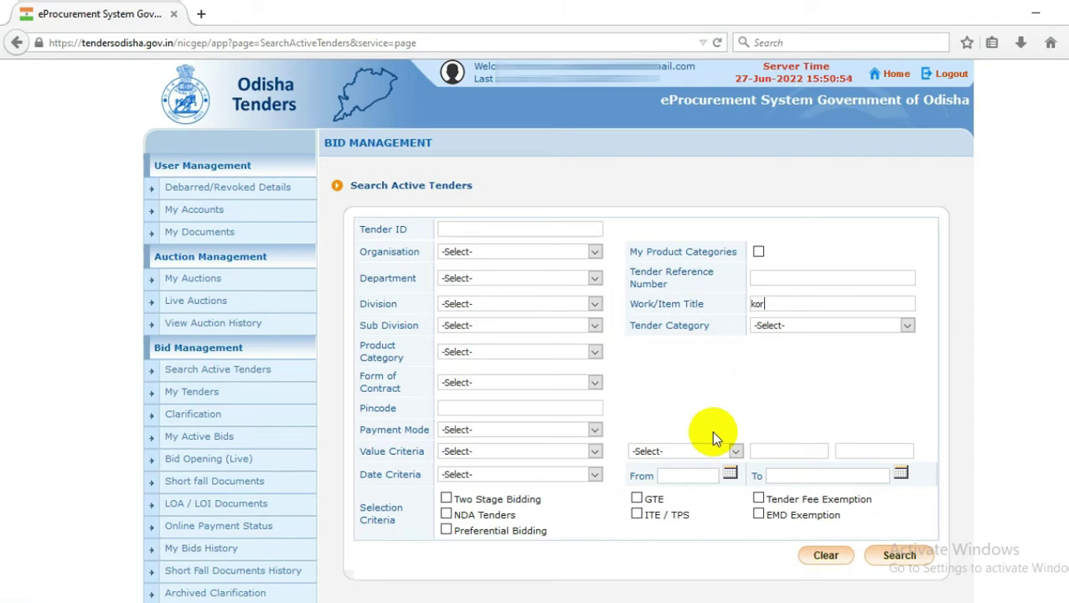
pyautogui.press('BackSpace')
pyautogui.write('irkera')
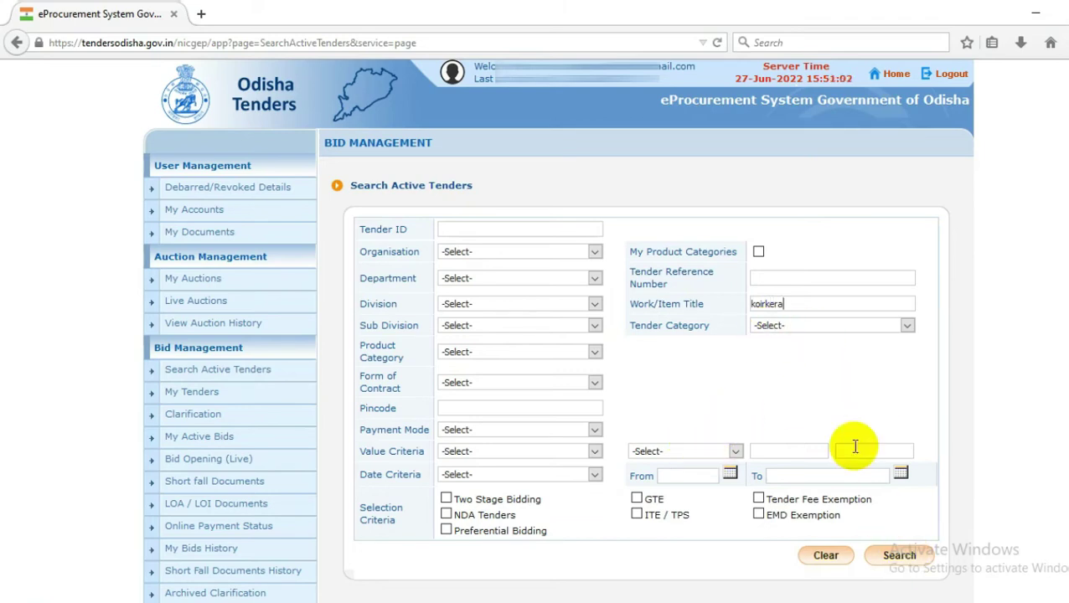
pyautogui.click(898, 555)
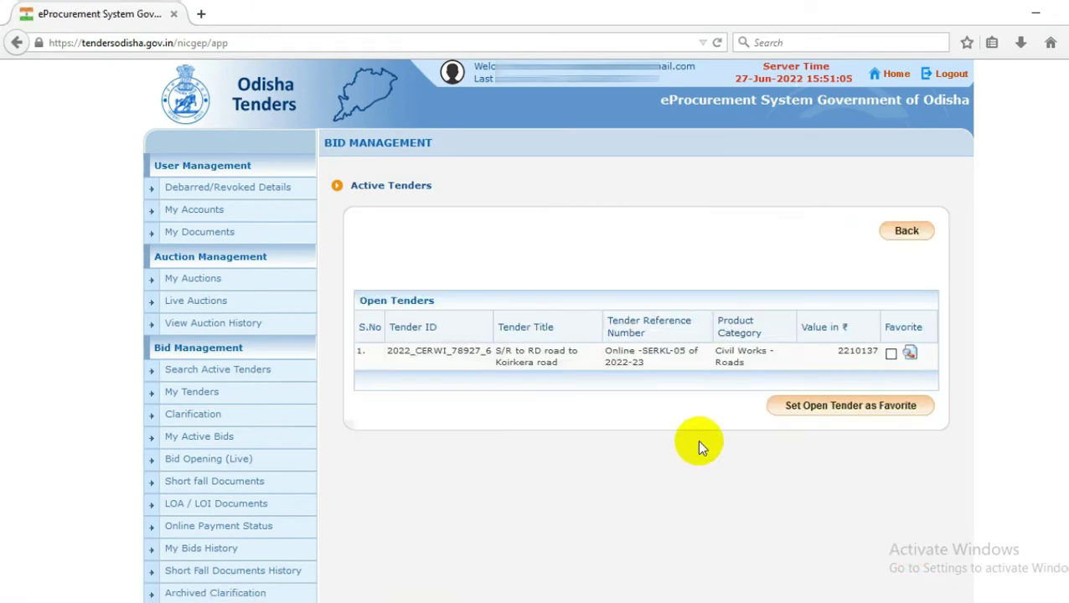
# Set the Koirkera road tender as a favourite and view My Tenders.
pyautogui.click(892, 354)
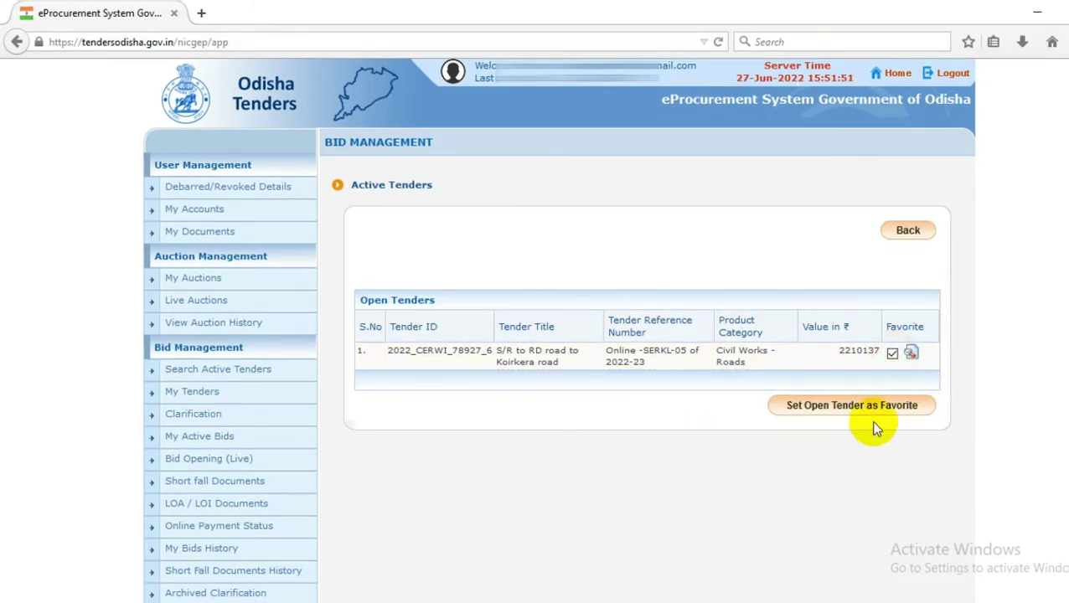
pyautogui.click(871, 407)
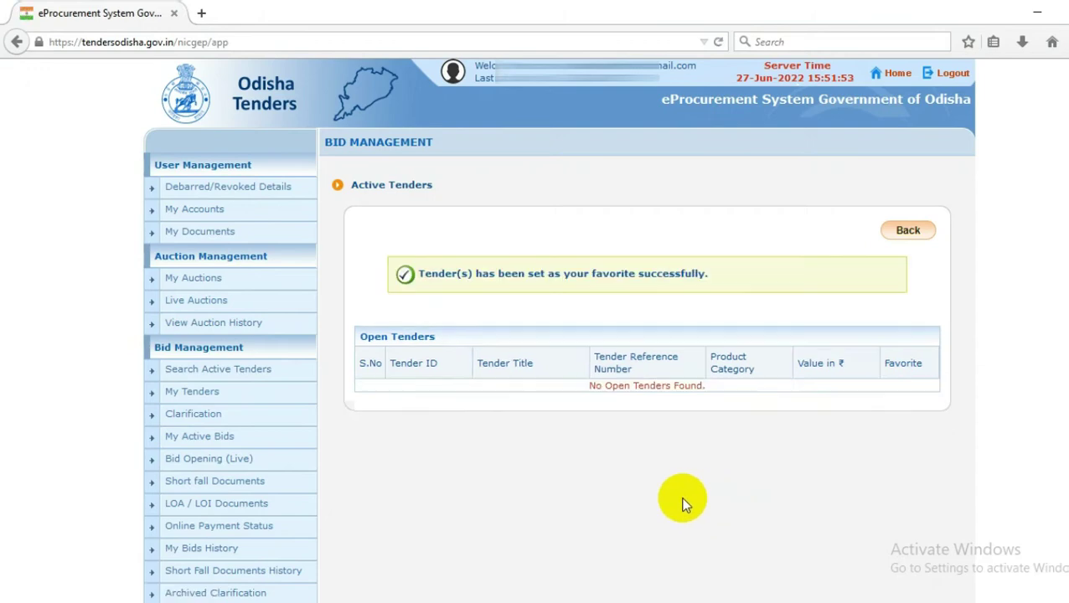
pyautogui.click(148, 369)
pyautogui.click(149, 391)
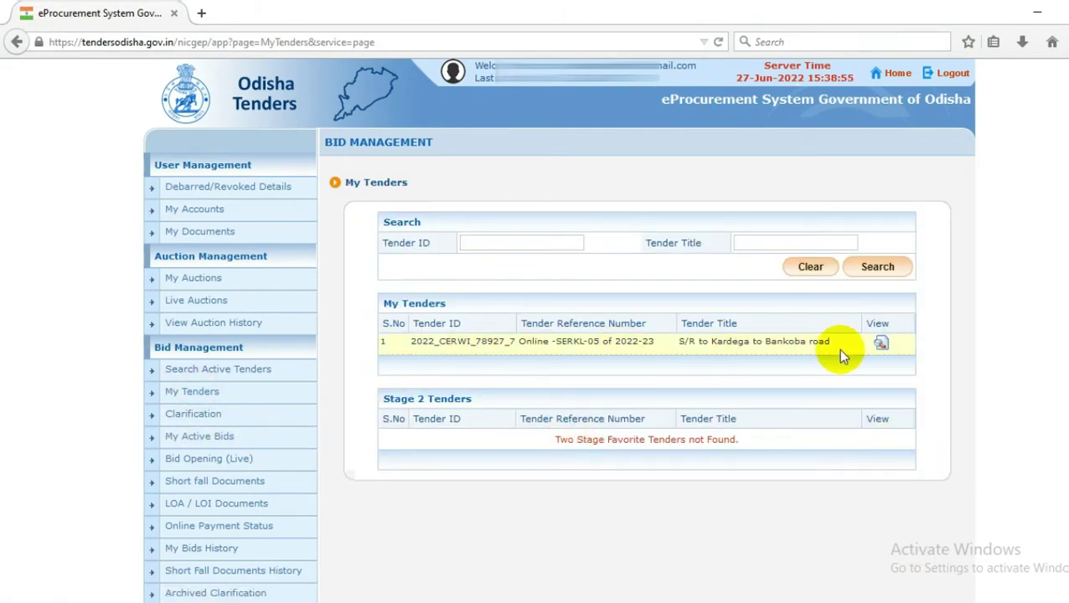
# View the Kardega to Bankoba road tender and start its bid submission.
pyautogui.click(881, 345)
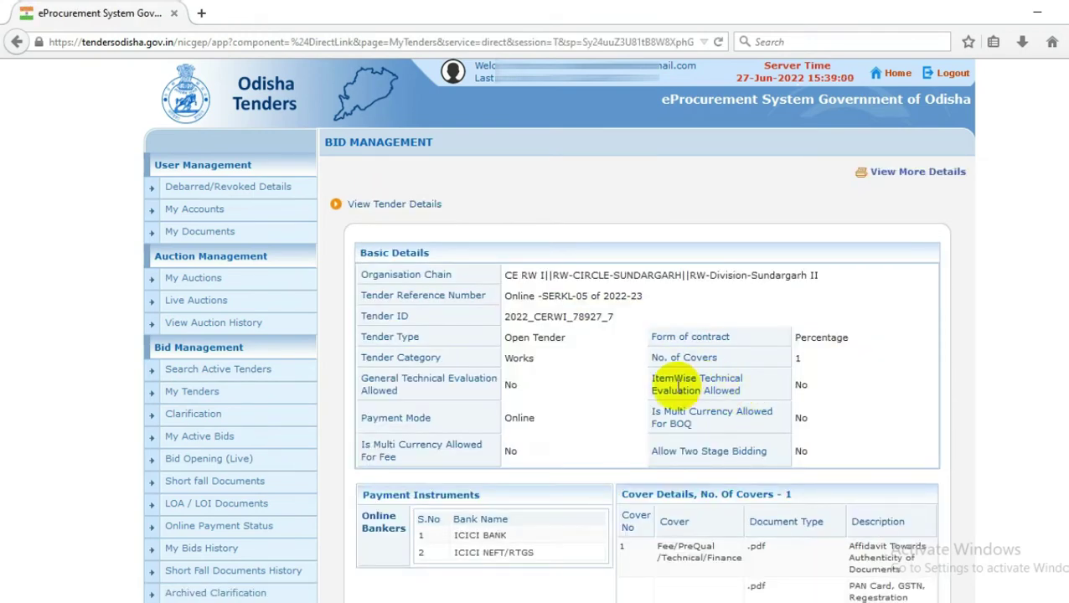
pyautogui.scroll(-2, 675, 383)
pyautogui.scroll(-12, 673, 384)
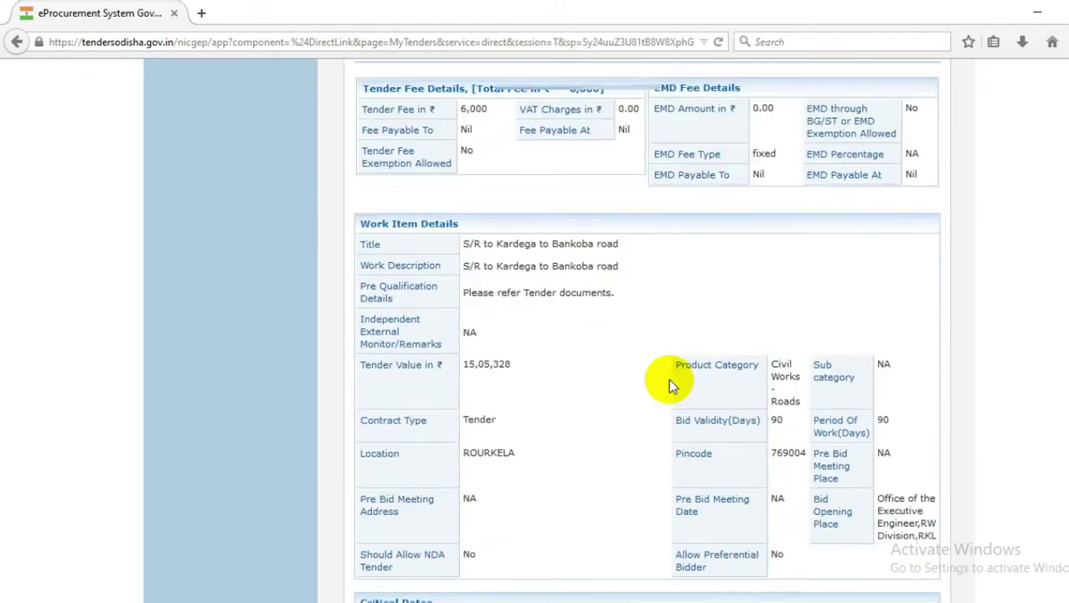
pyautogui.scroll(-4, 668, 378)
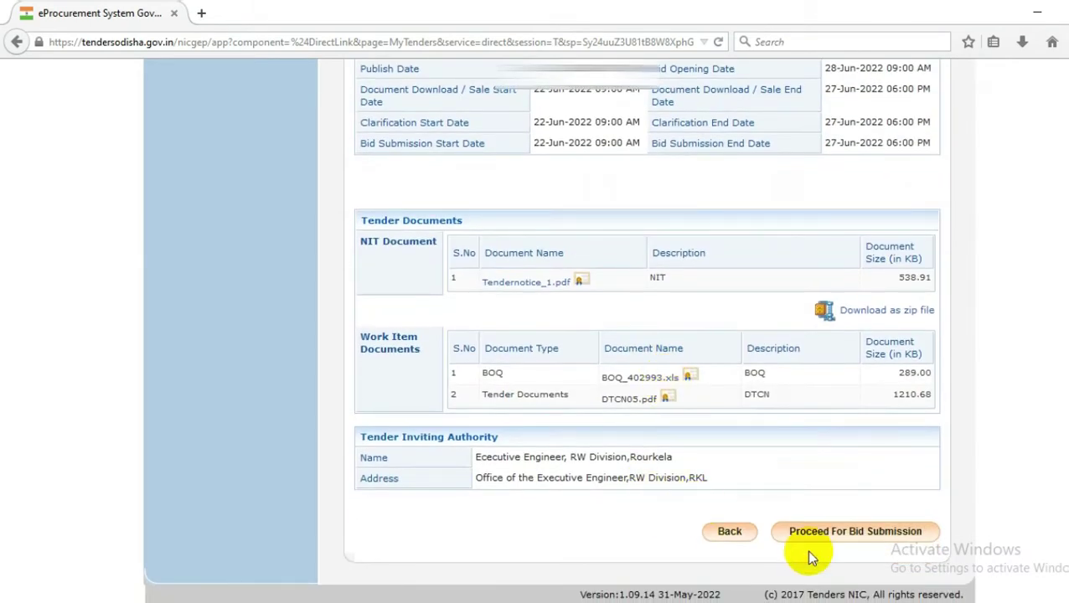
pyautogui.click(850, 540)
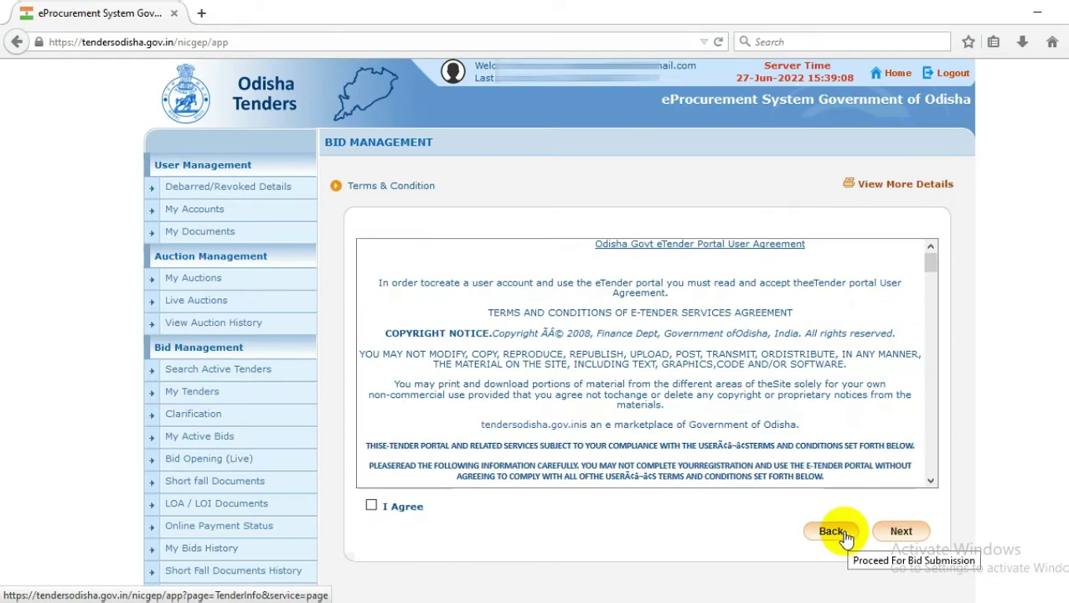
# Accept the terms and conditions and select the registered GST Number-Name.
pyautogui.click(371, 507)
pyautogui.click(900, 530)
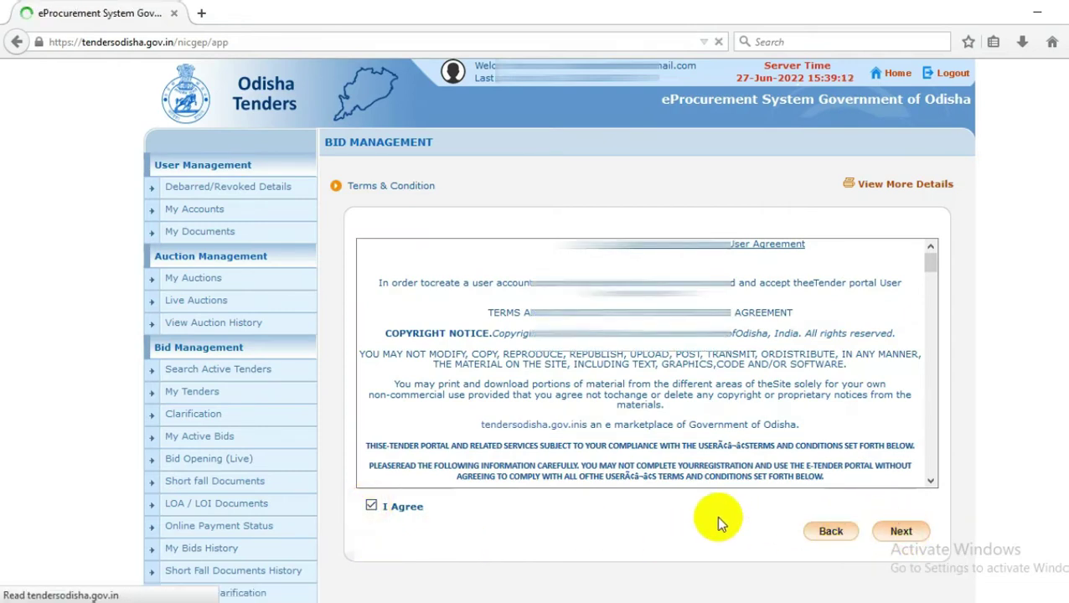
pyautogui.scroll(-5, 719, 451)
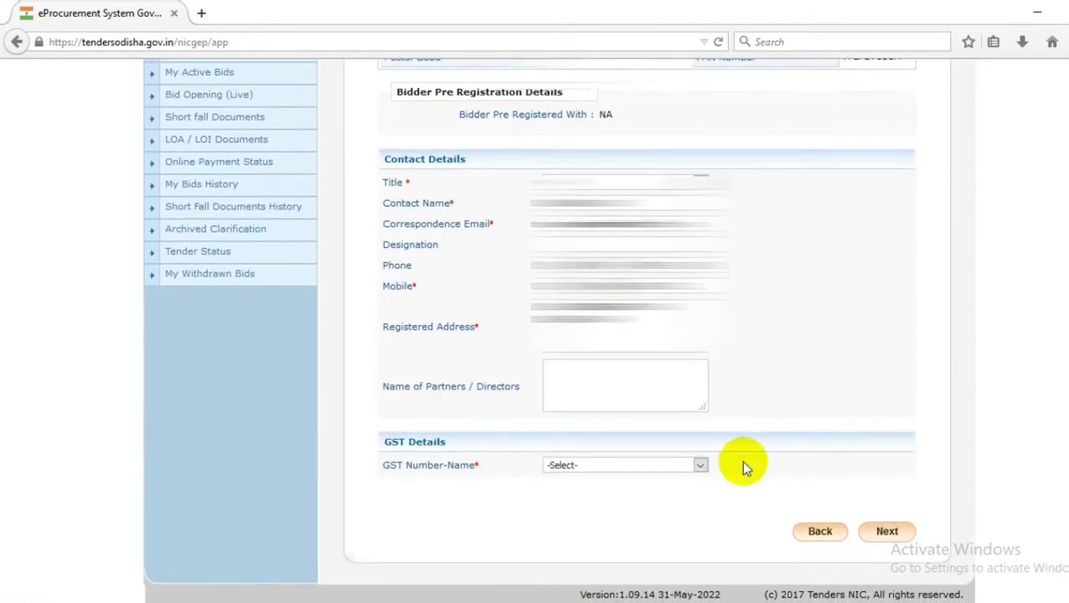
pyautogui.click(629, 473)
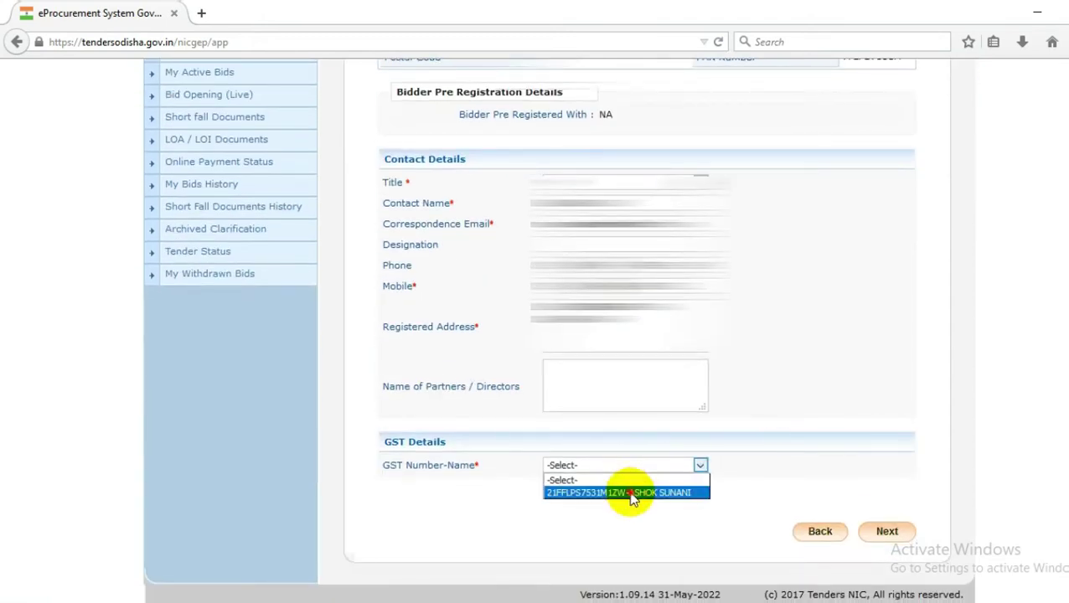
pyautogui.click(632, 494)
pyautogui.click(887, 533)
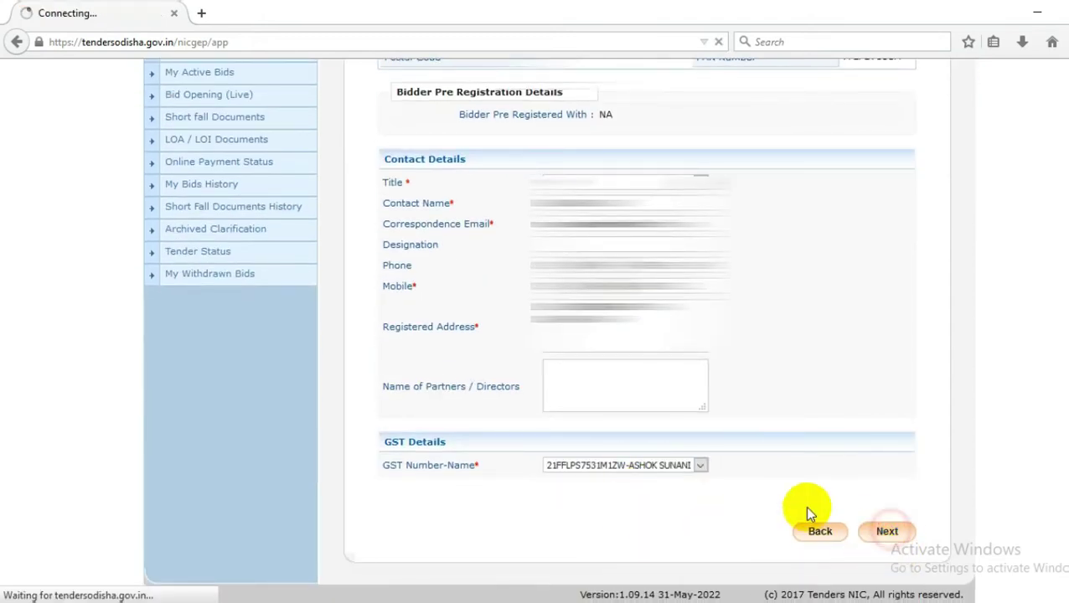
pyautogui.scroll(-2, 603, 495)
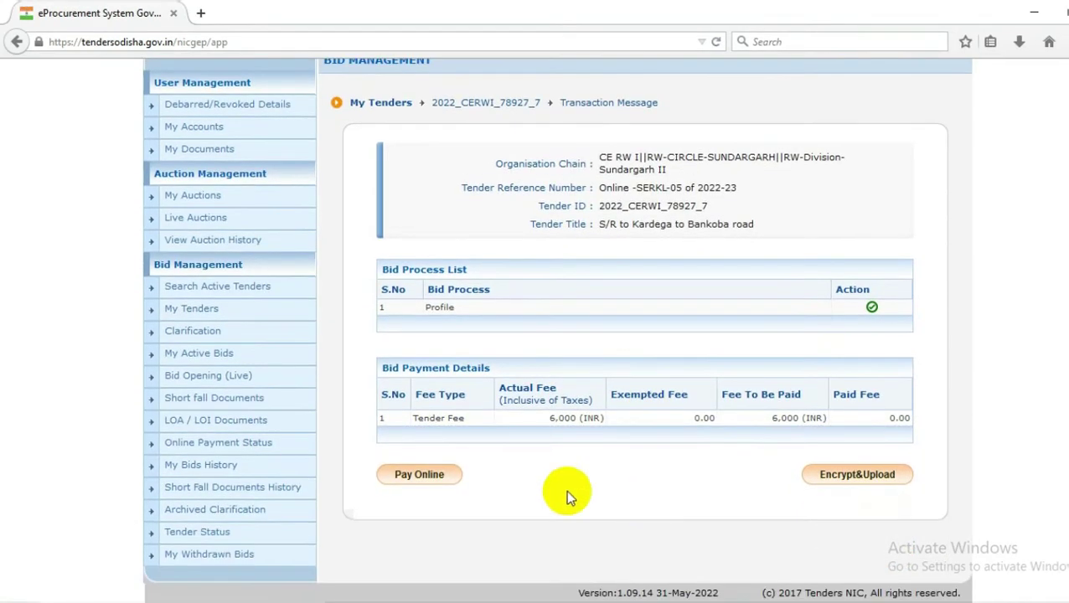
# Pay the 6,000 tender fee online via ICICI BANK and confirm payment verification.
pyautogui.click(424, 474)
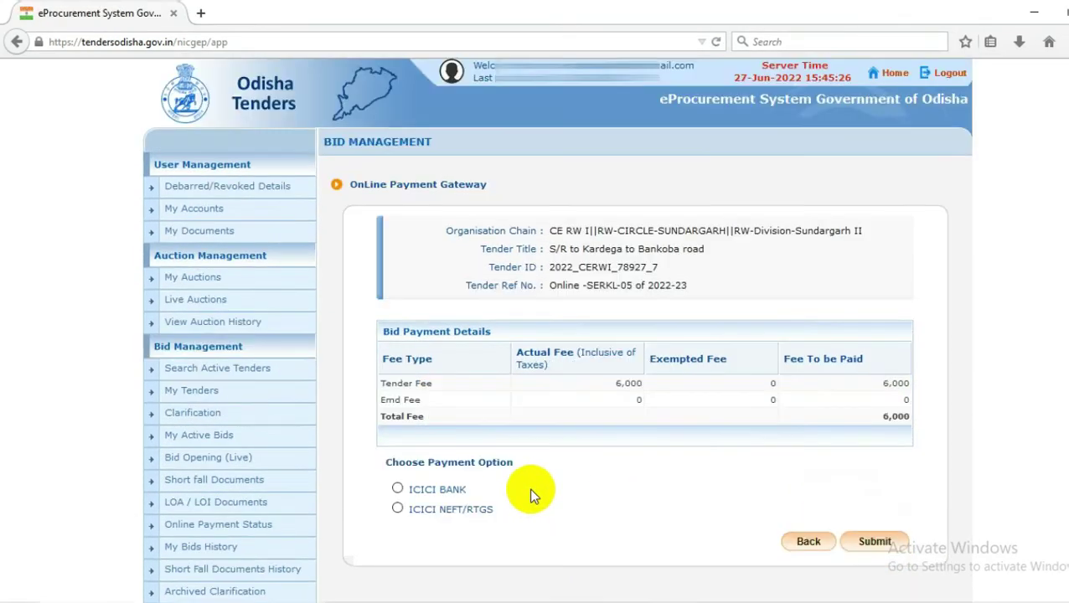
pyautogui.scroll(-3, 528, 487)
pyautogui.click(397, 407)
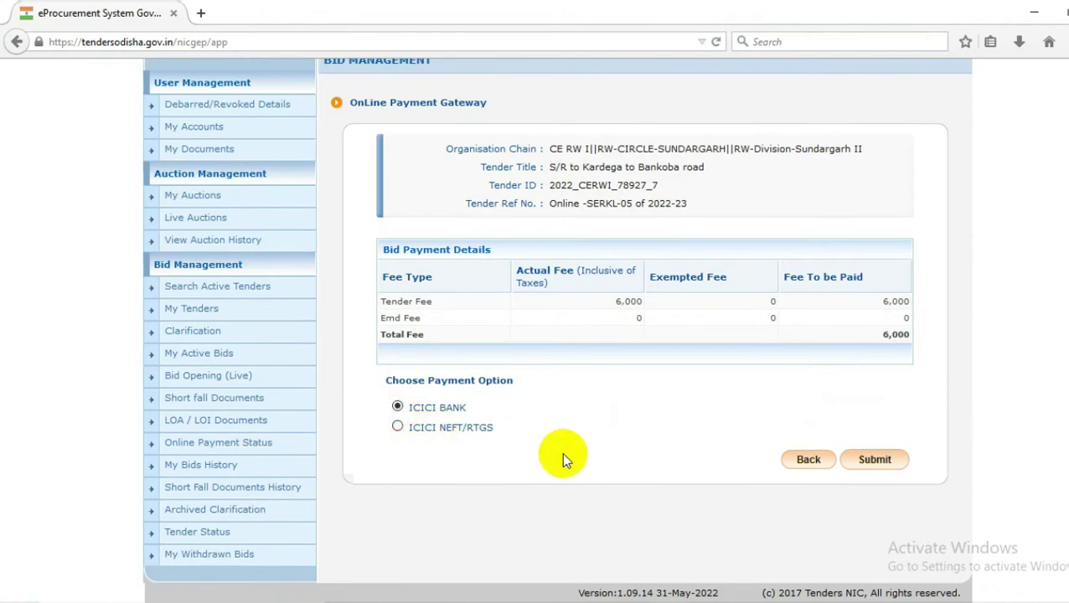
pyautogui.click(876, 460)
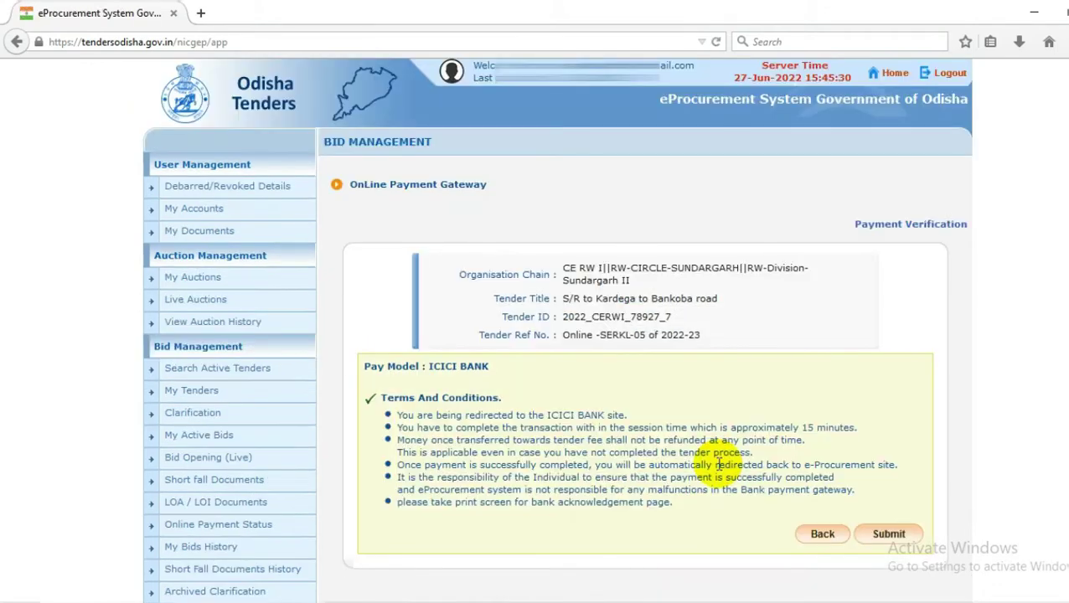
pyautogui.scroll(-2, 754, 469)
pyautogui.click(893, 453)
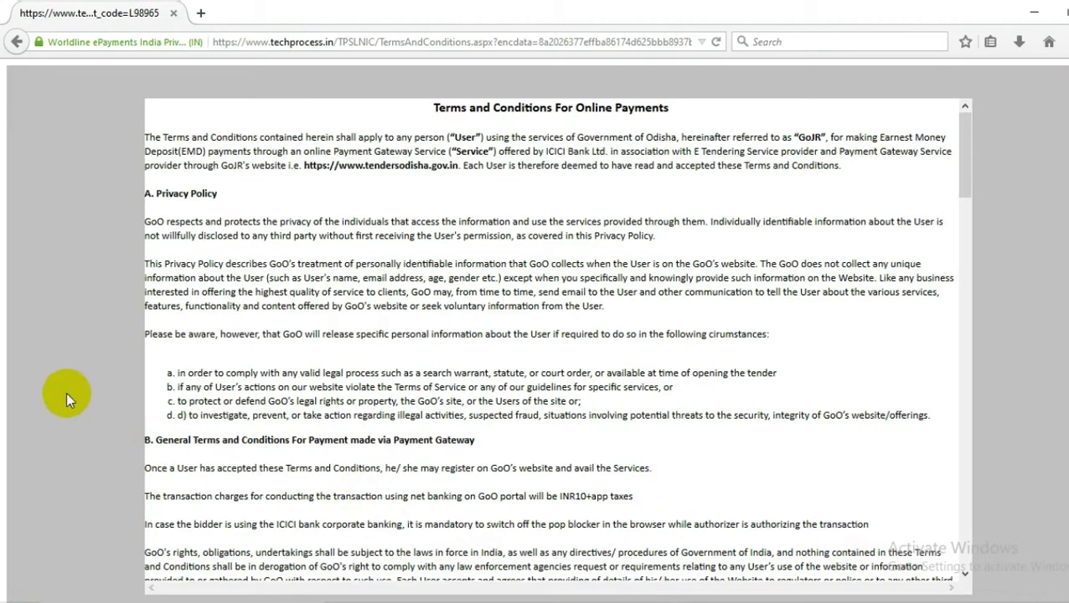
pyautogui.scroll(-2, 83, 486)
# Accept Worldline's payment terms, select HDFC Net Banking, and pay now.
pyautogui.click(122, 552)
pyautogui.click(180, 586)
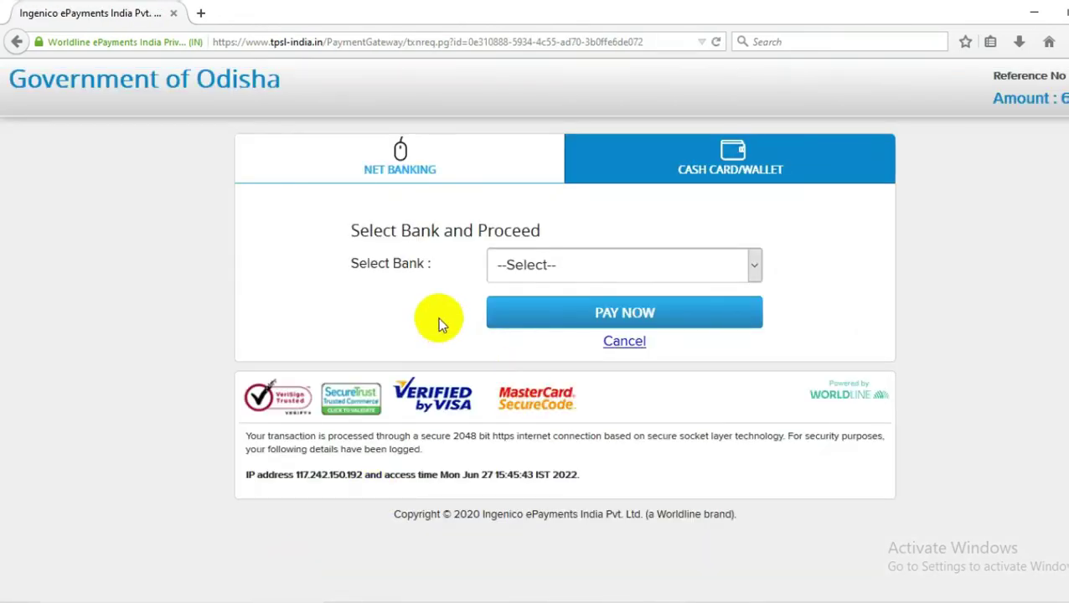
pyautogui.click(579, 266)
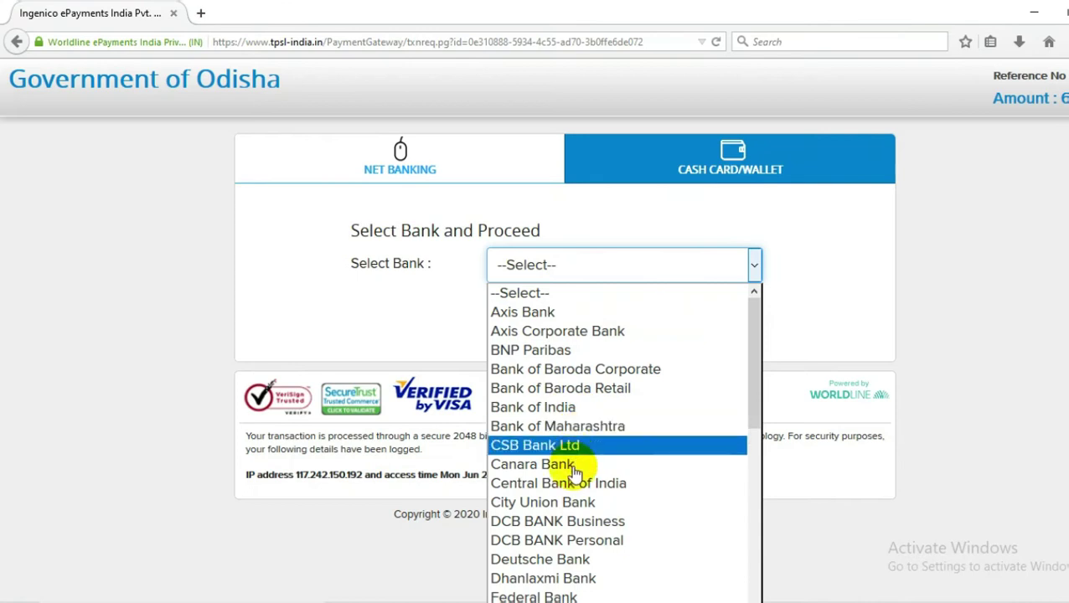
pyautogui.scroll(-1, 586, 536)
pyautogui.click(563, 559)
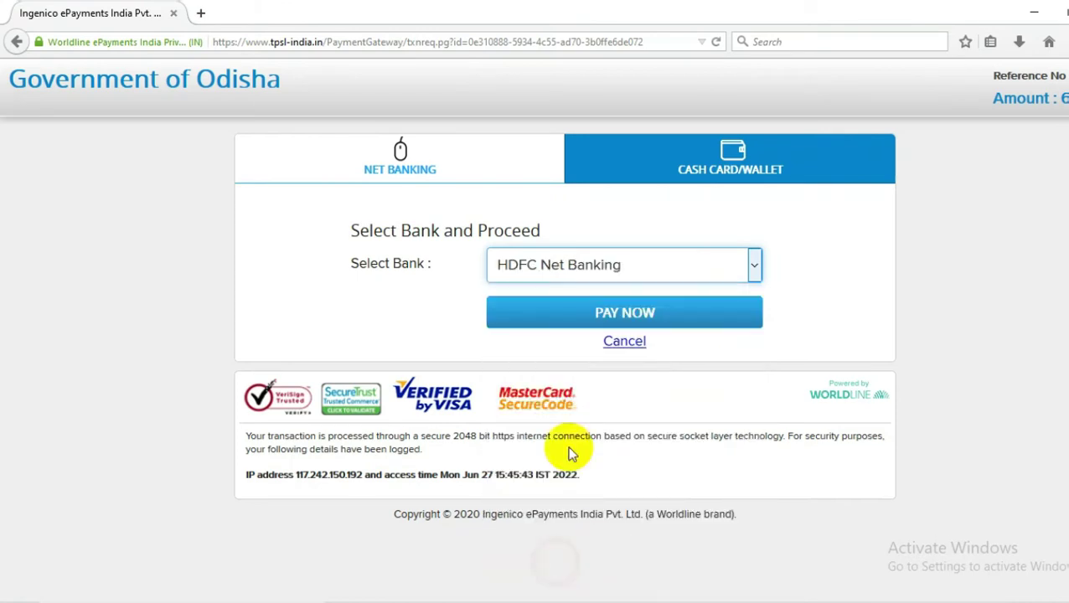
pyautogui.click(572, 312)
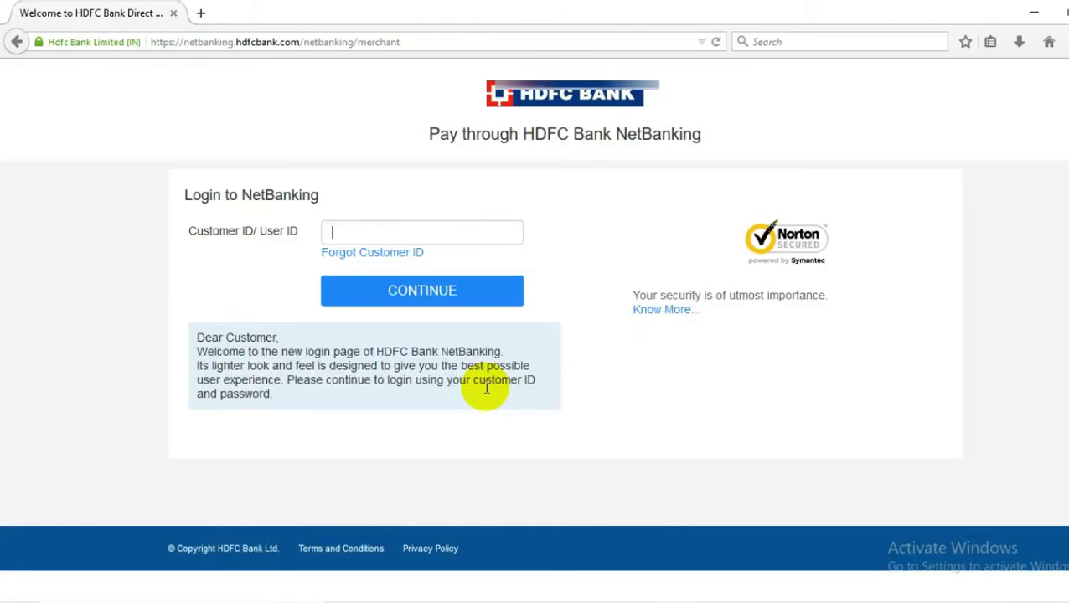
# Log in to HDFC NetBanking with customer ID, password and secure ID, declining password saving.
pyautogui.click(356, 232)
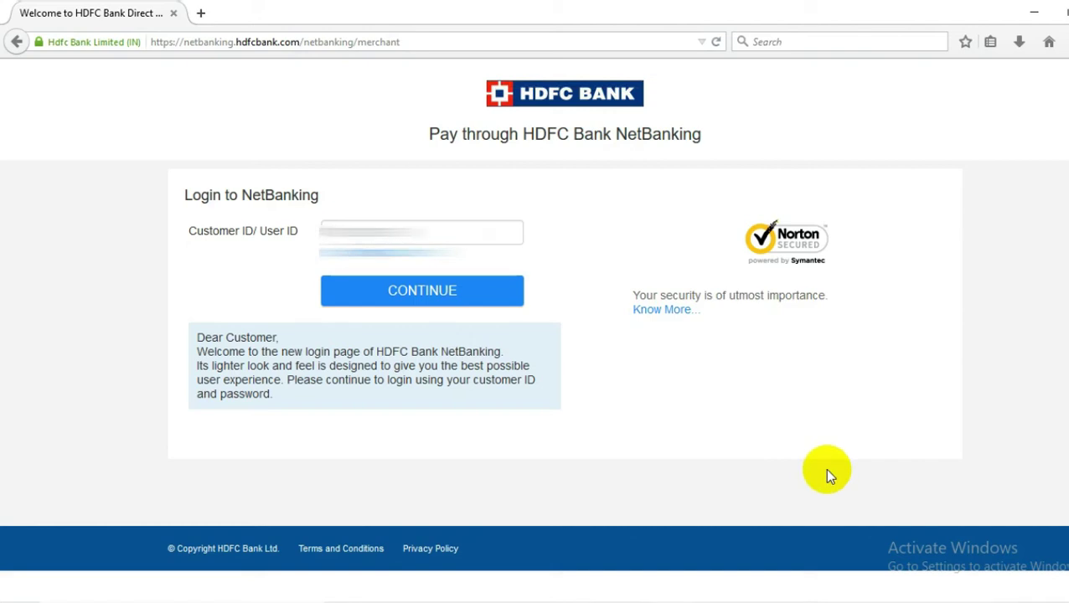
pyautogui.click(429, 290)
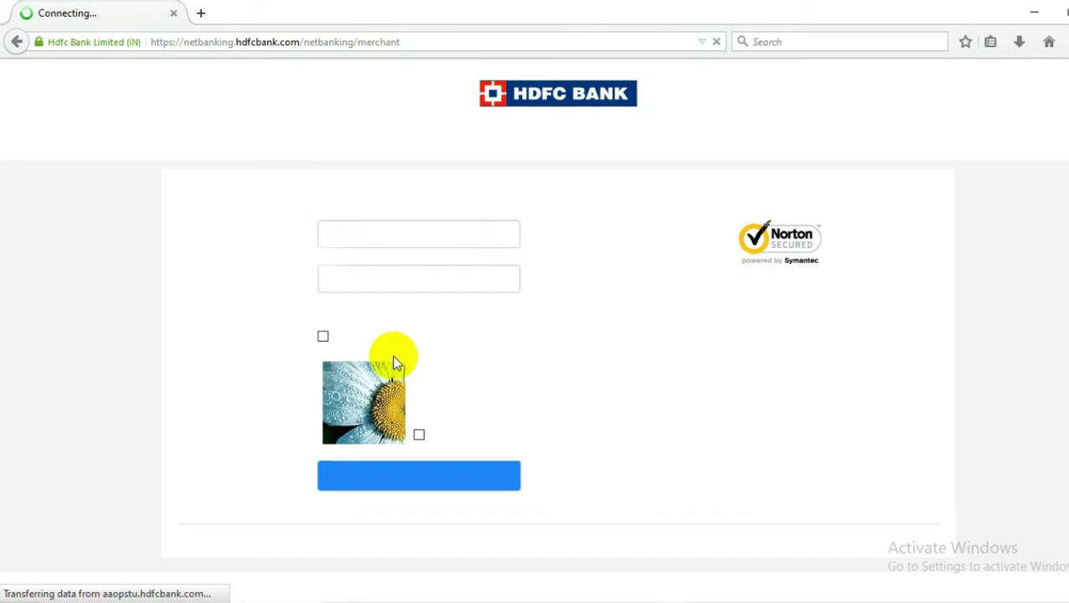
pyautogui.click(334, 283)
pyautogui.write('*****')
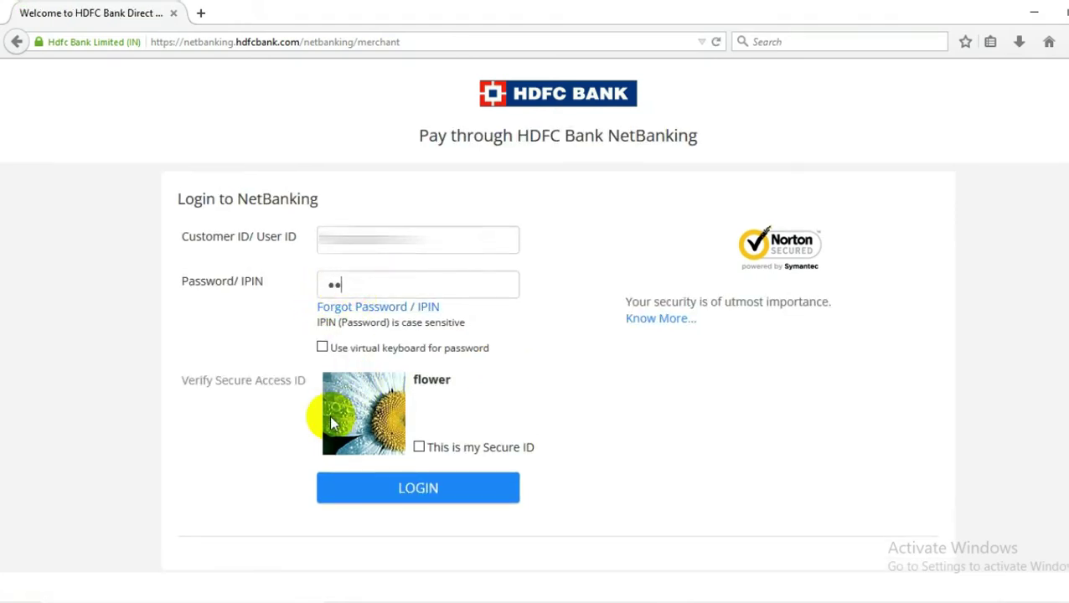
pyautogui.write('******')
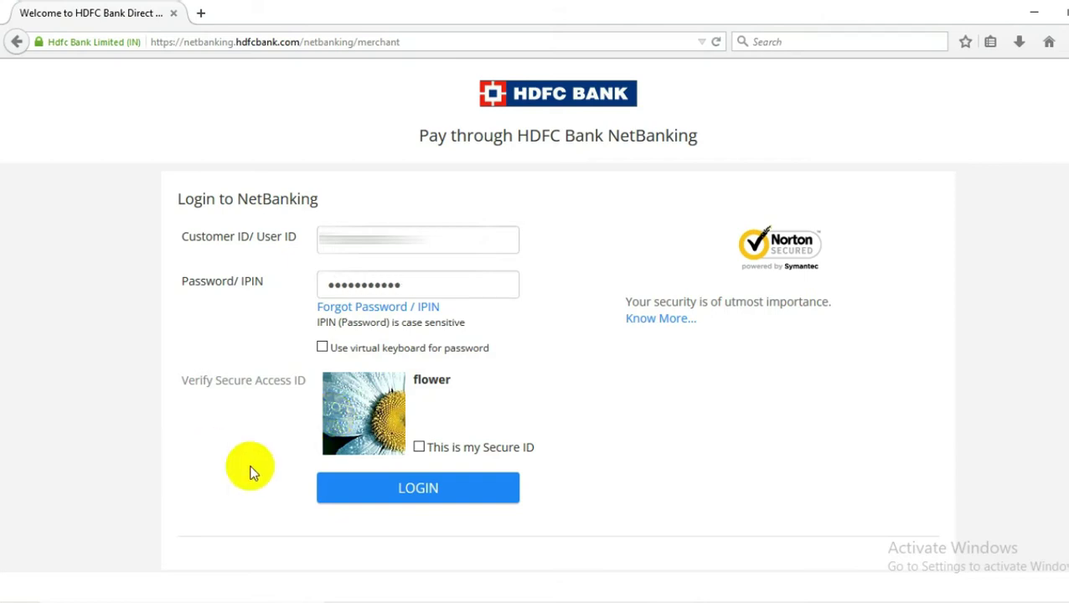
pyautogui.click(418, 446)
pyautogui.click(428, 486)
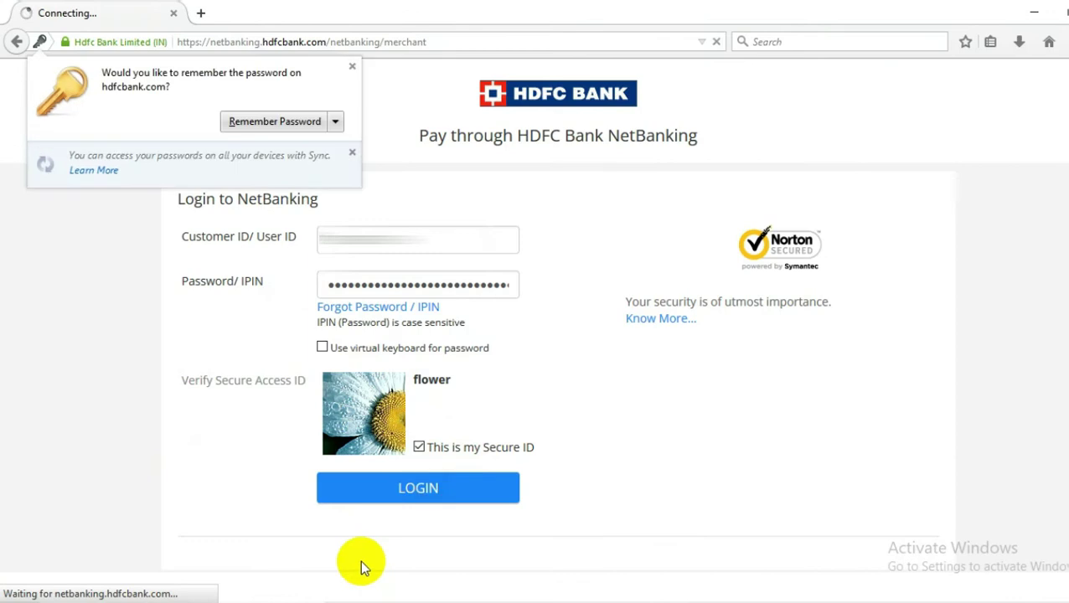
pyautogui.click(336, 121)
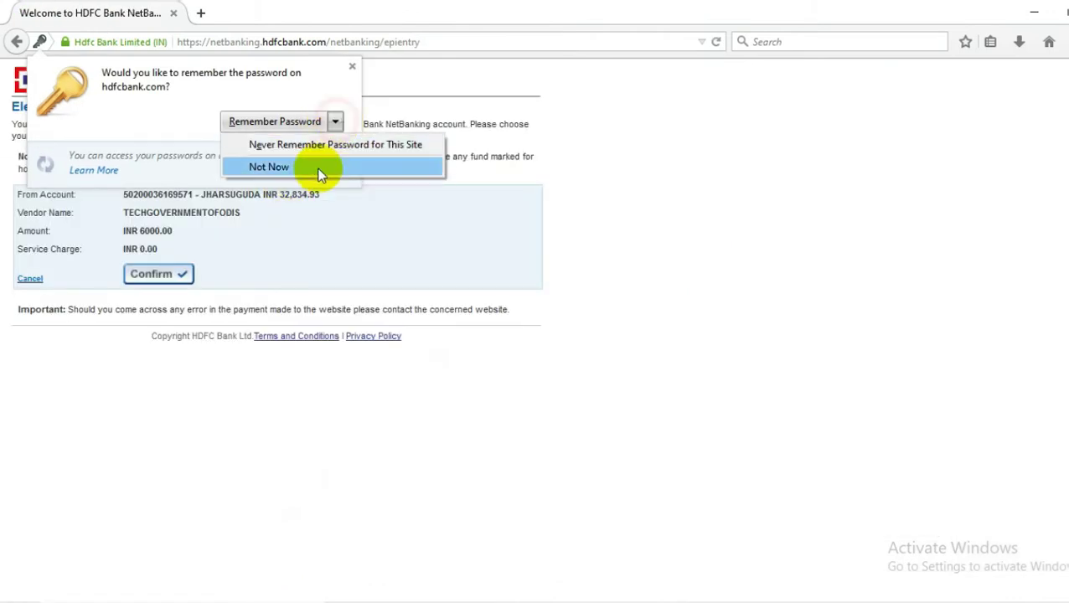
pyautogui.click(307, 148)
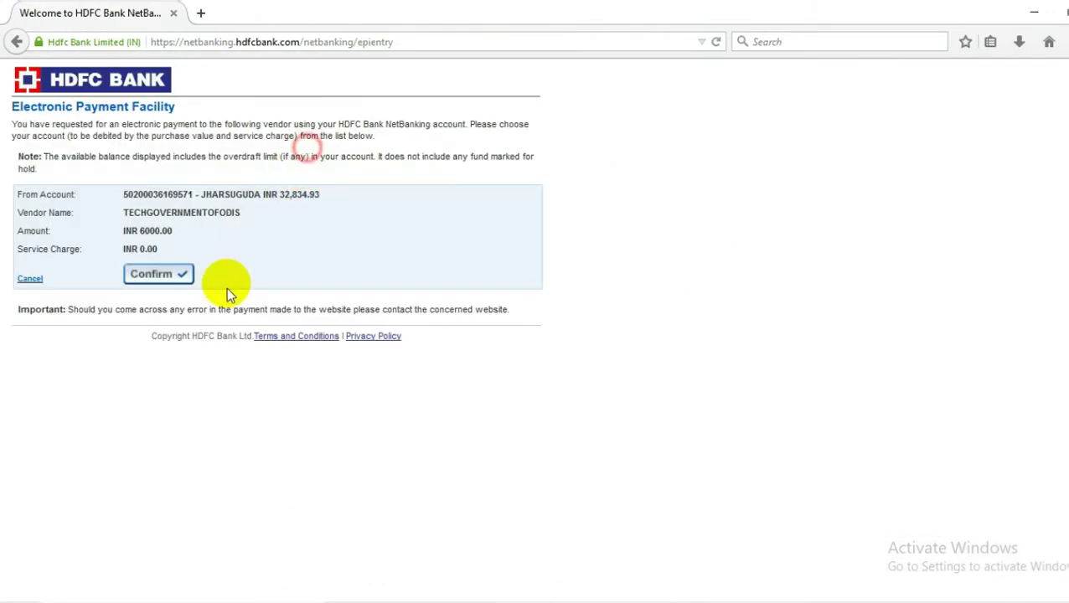
# Confirm the INR 6000 payment and submit the one-time password sent to the mobile.
pyautogui.click(152, 276)
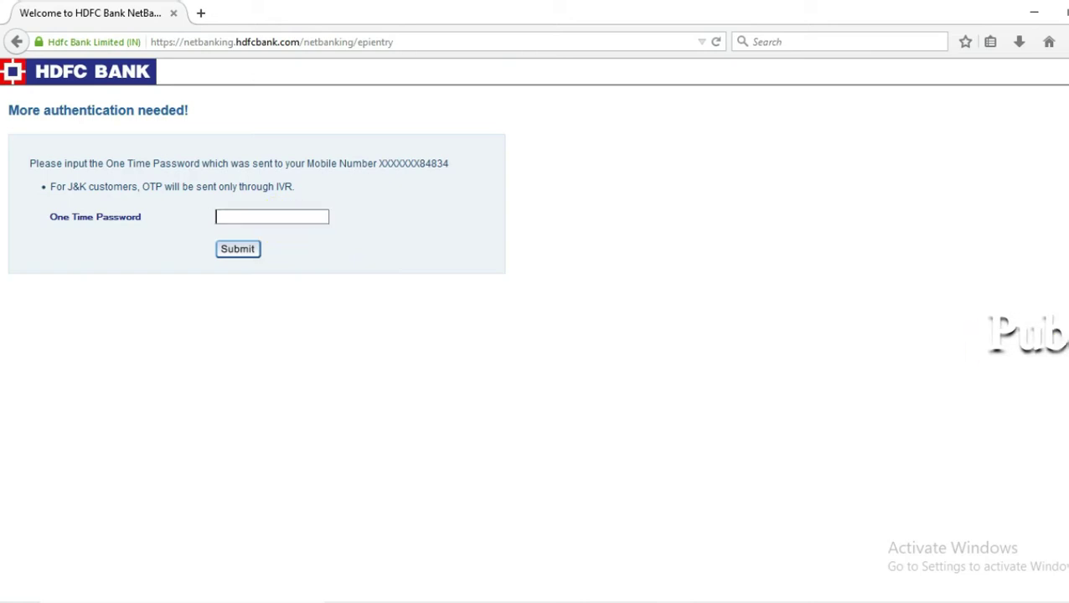
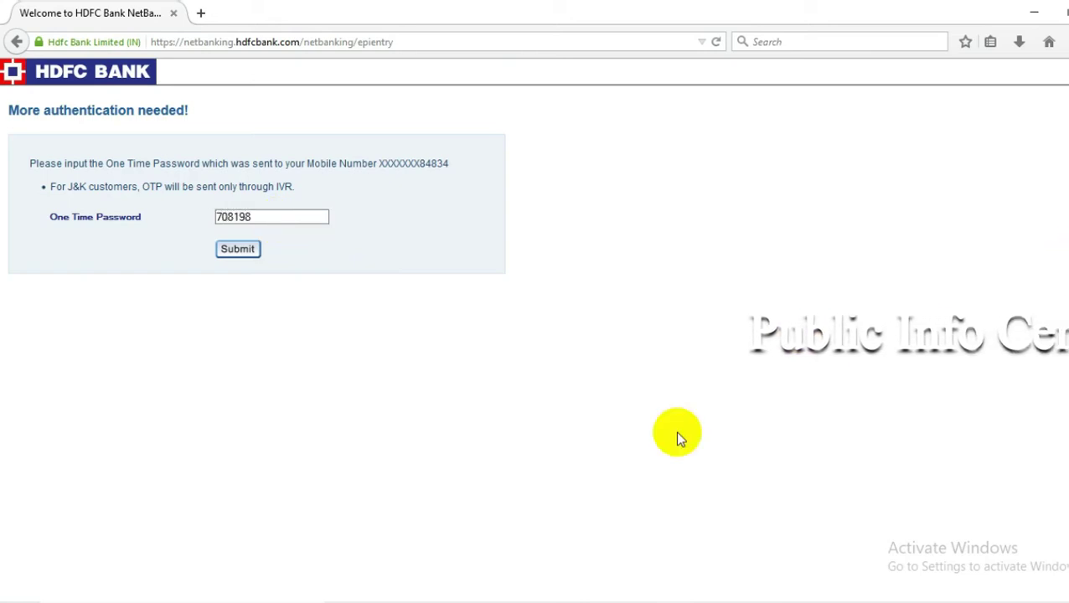
pyautogui.click(238, 248)
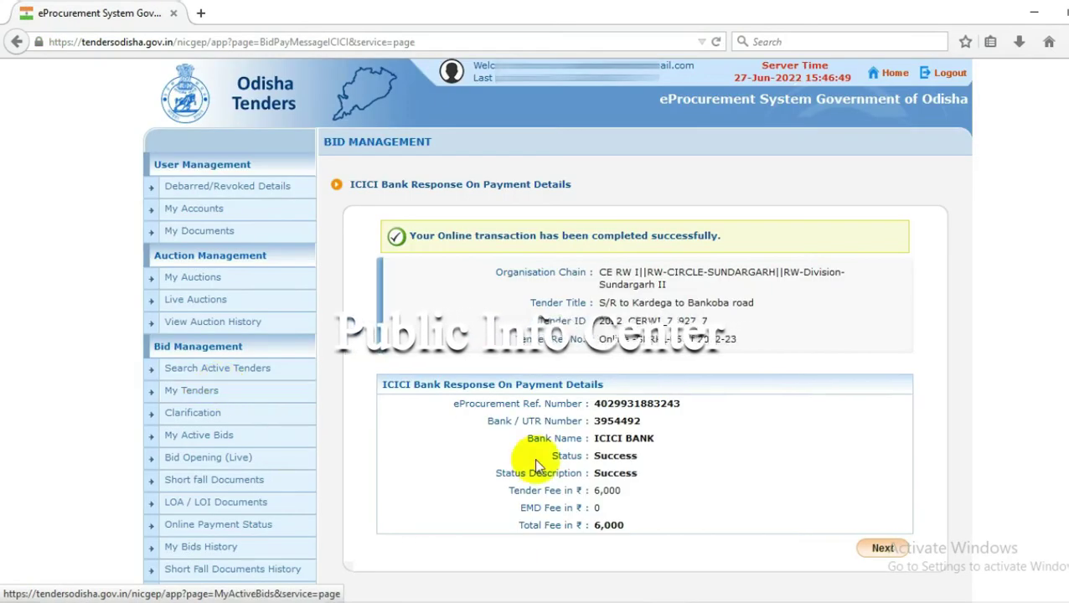
# Continue past the payment receipt and begin Encrypt&Upload for the tender cover.
pyautogui.scroll(-2, 733, 445)
pyautogui.click(884, 467)
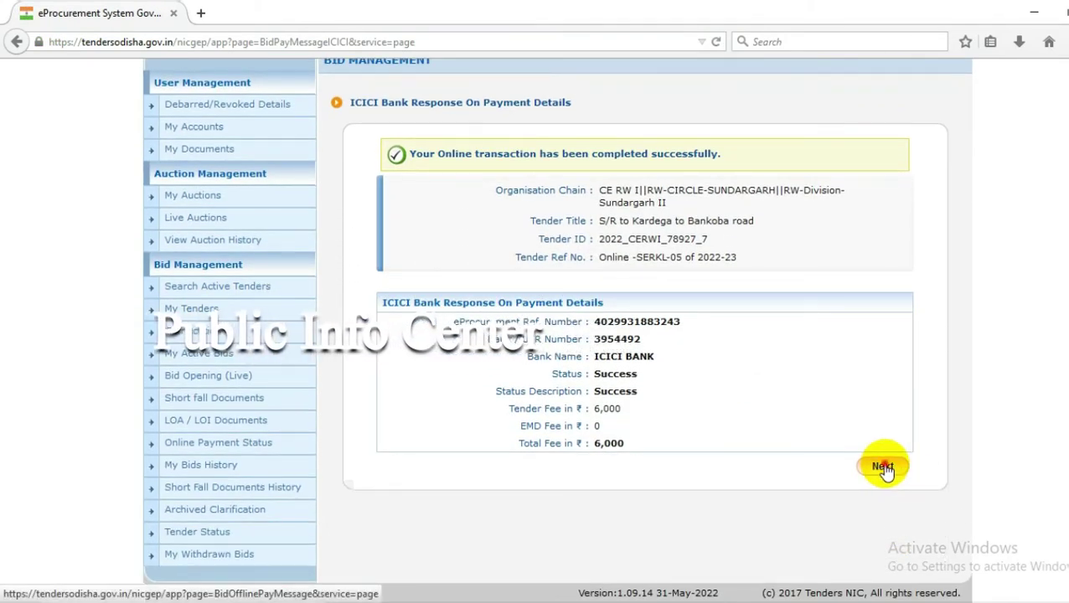
pyautogui.scroll(-2, 763, 445)
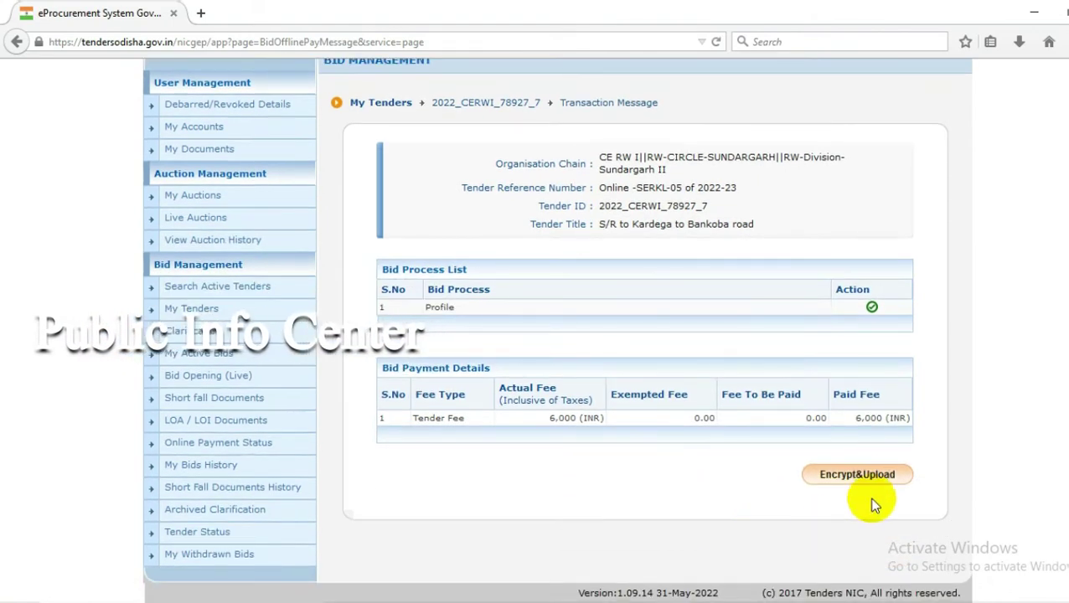
pyautogui.click(864, 475)
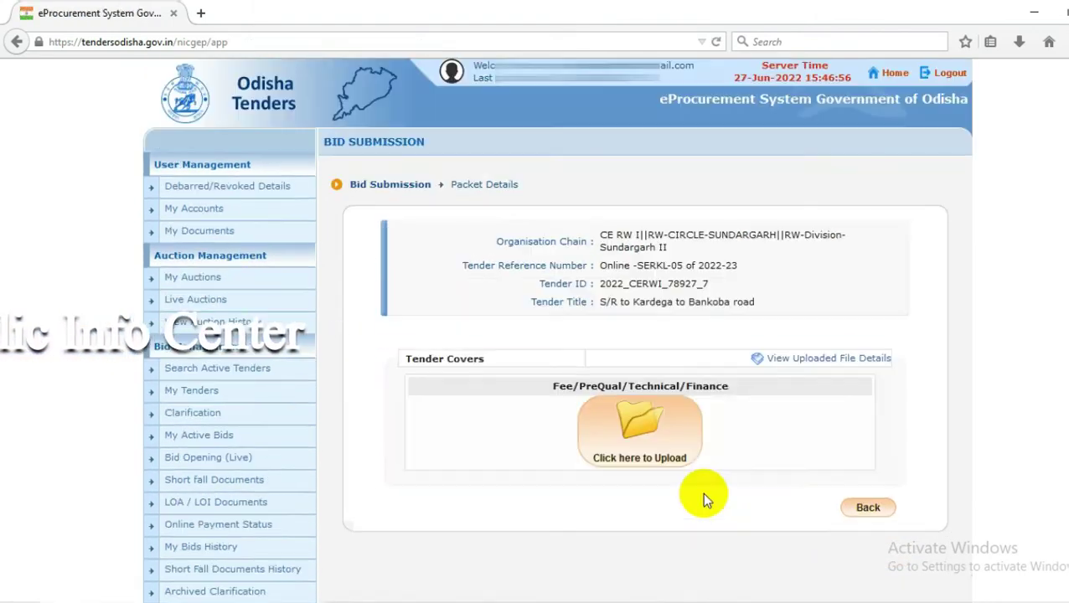
pyautogui.click(653, 461)
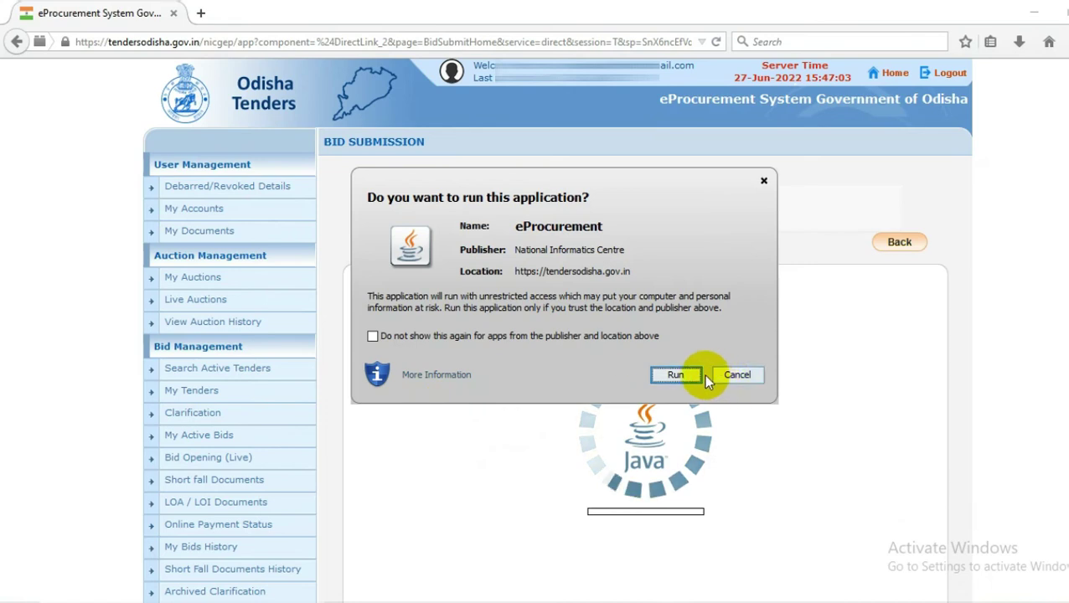
pyautogui.click(685, 374)
pyautogui.scroll(-2, 676, 385)
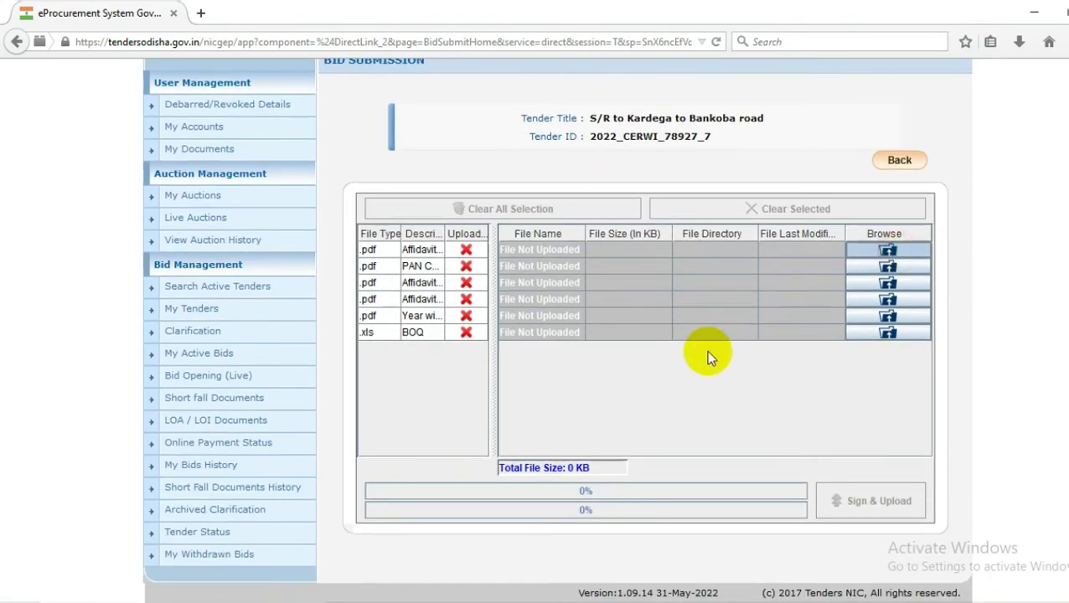
pyautogui.click(541, 214)
pyautogui.scroll(4, 494, 285)
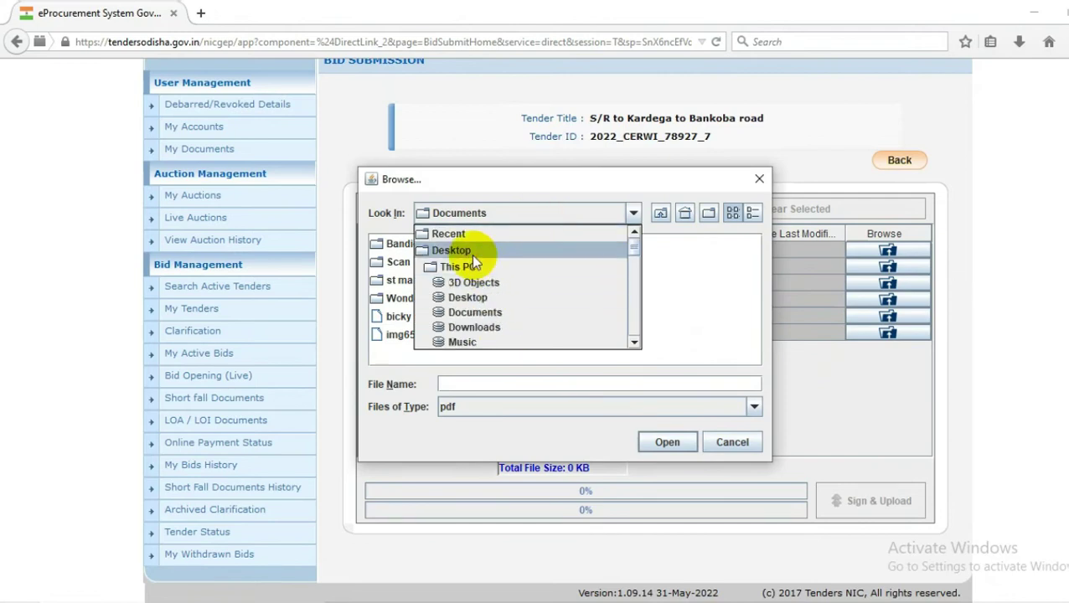
pyautogui.click(472, 255)
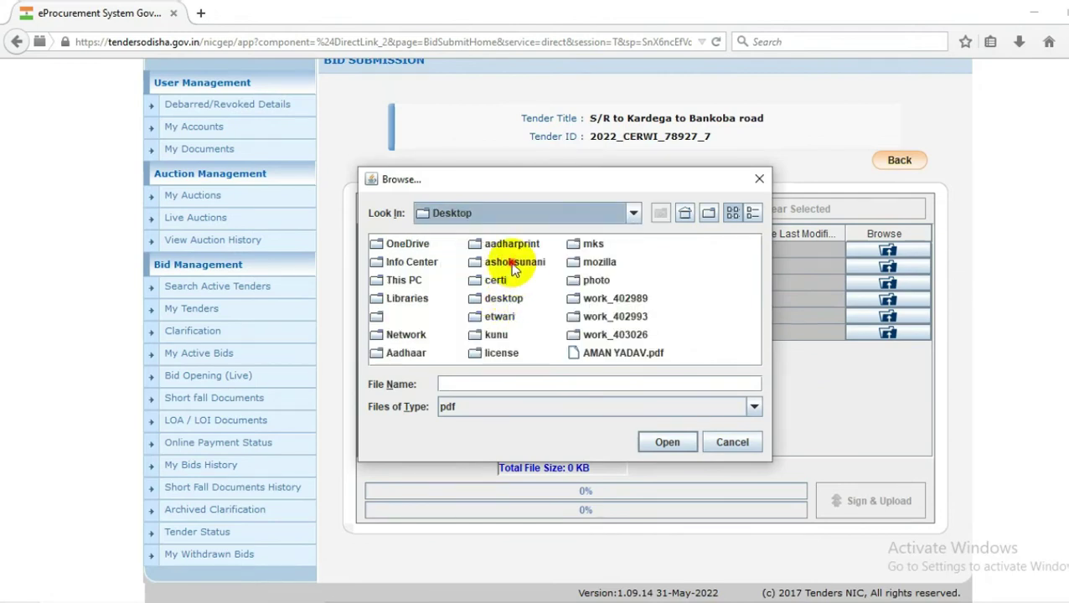
pyautogui.doubleClick(513, 264)
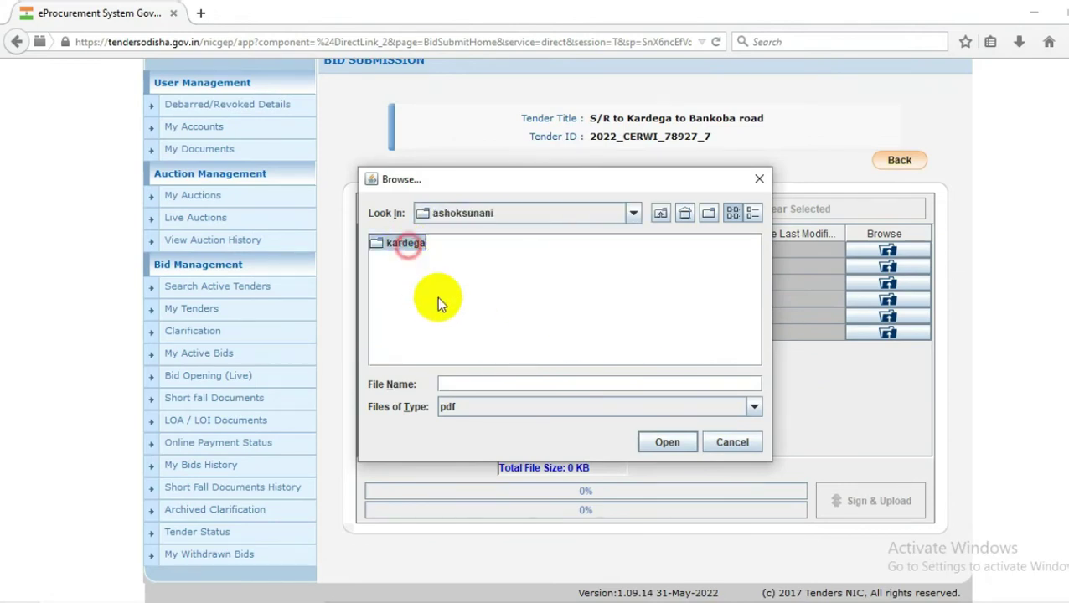
pyautogui.click(411, 242)
pyautogui.click(667, 441)
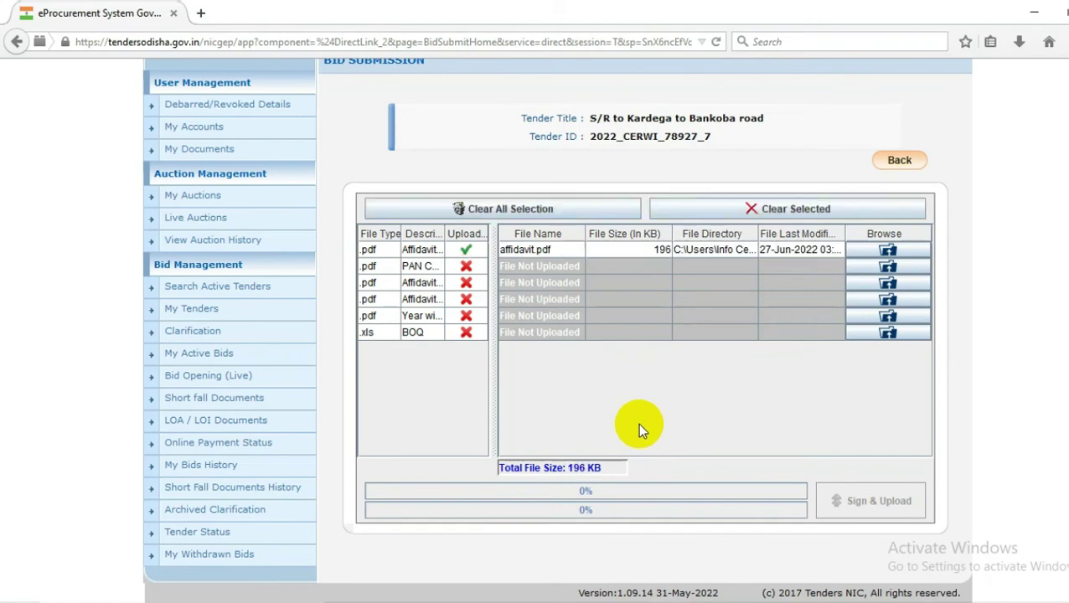
# Attach pangstlicenseaffidavit.pdf from the kardega folder as the PAN card document.
pyautogui.click(886, 272)
pyautogui.click(539, 213)
pyautogui.scroll(3, 483, 255)
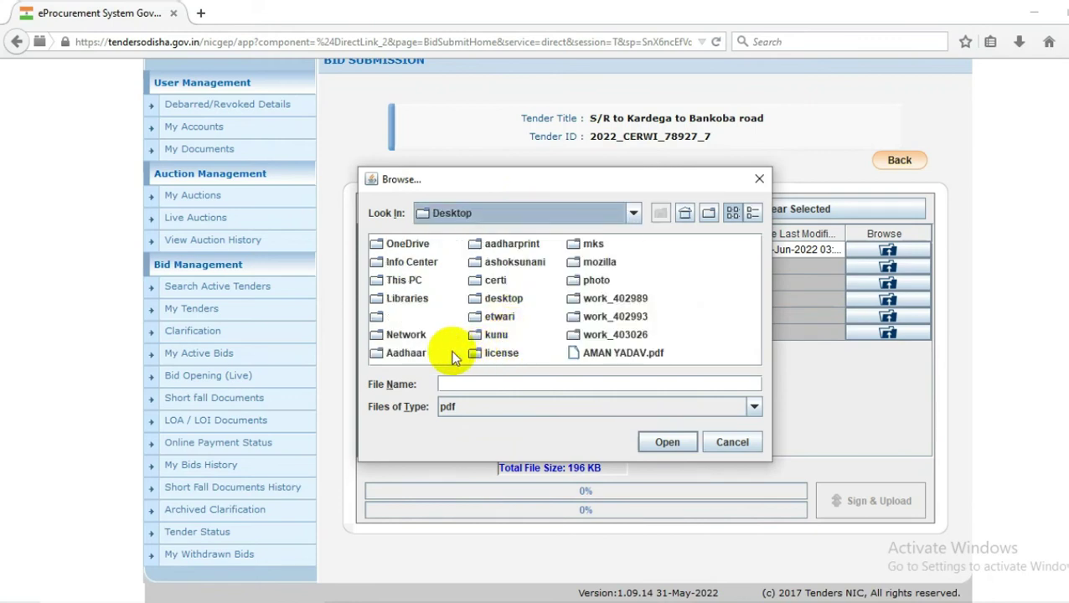
pyautogui.doubleClick(502, 262)
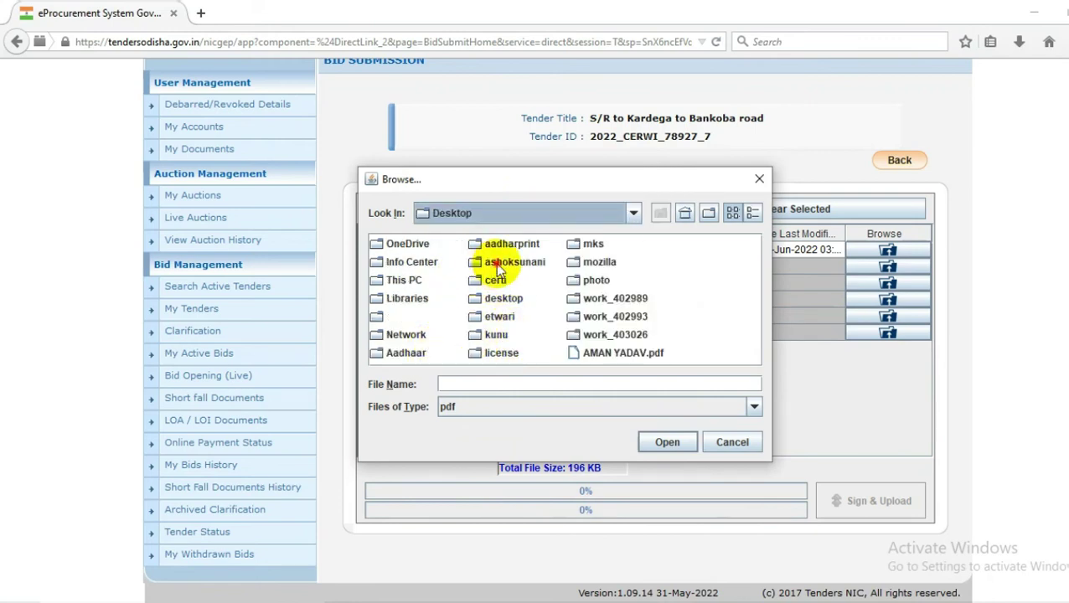
pyautogui.doubleClick(405, 242)
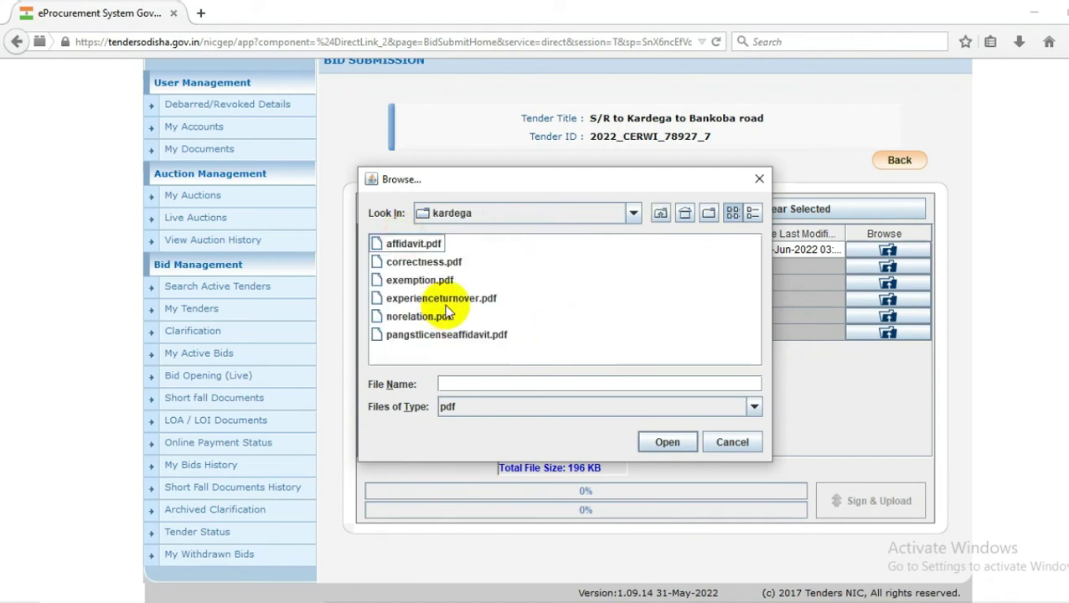
pyautogui.click(420, 337)
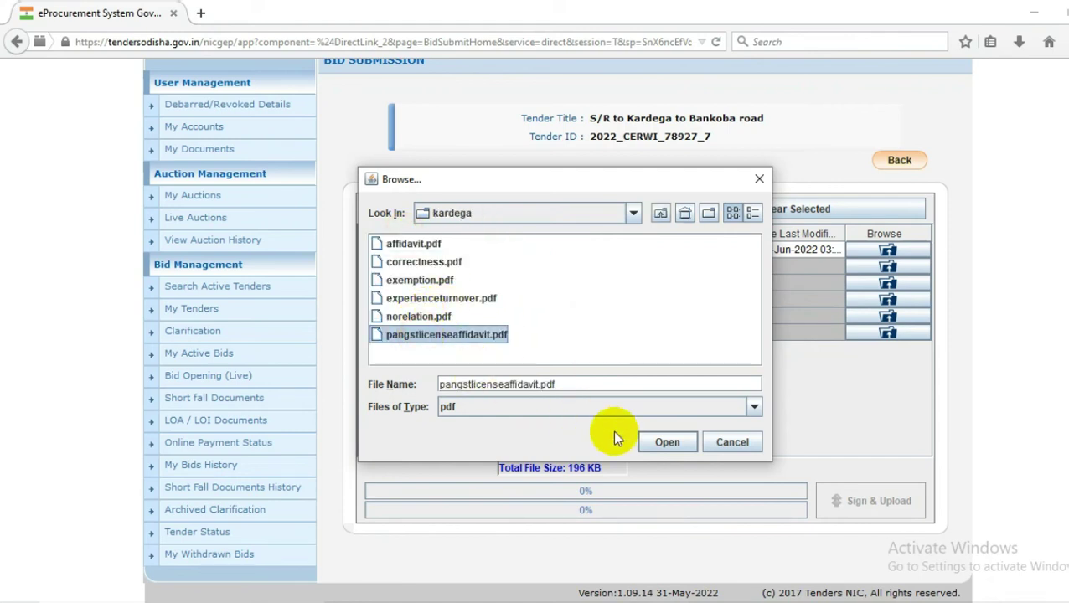
pyautogui.click(667, 443)
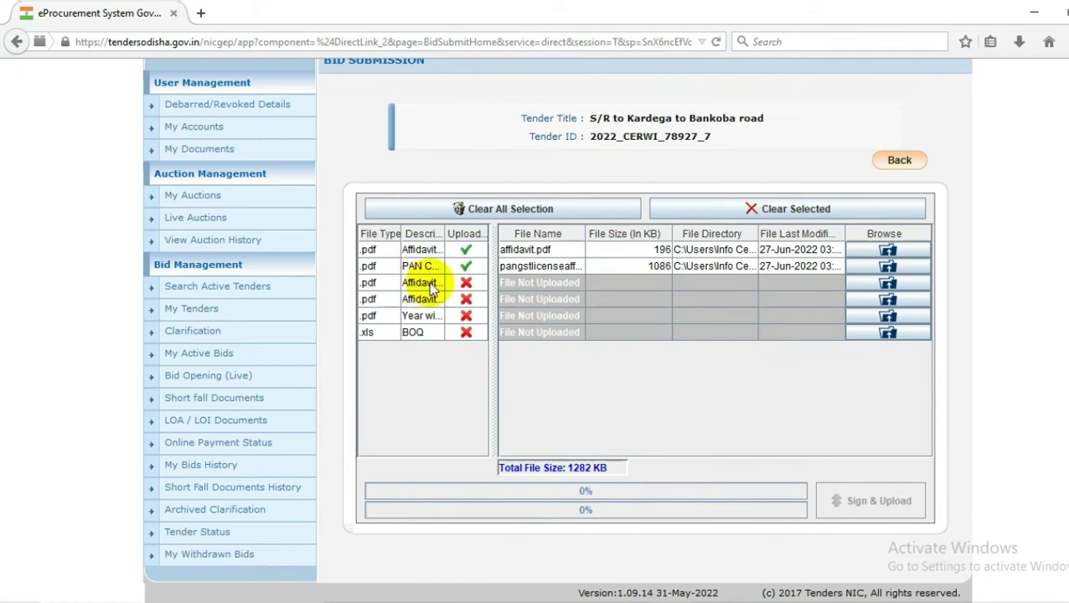
pyautogui.click(431, 284)
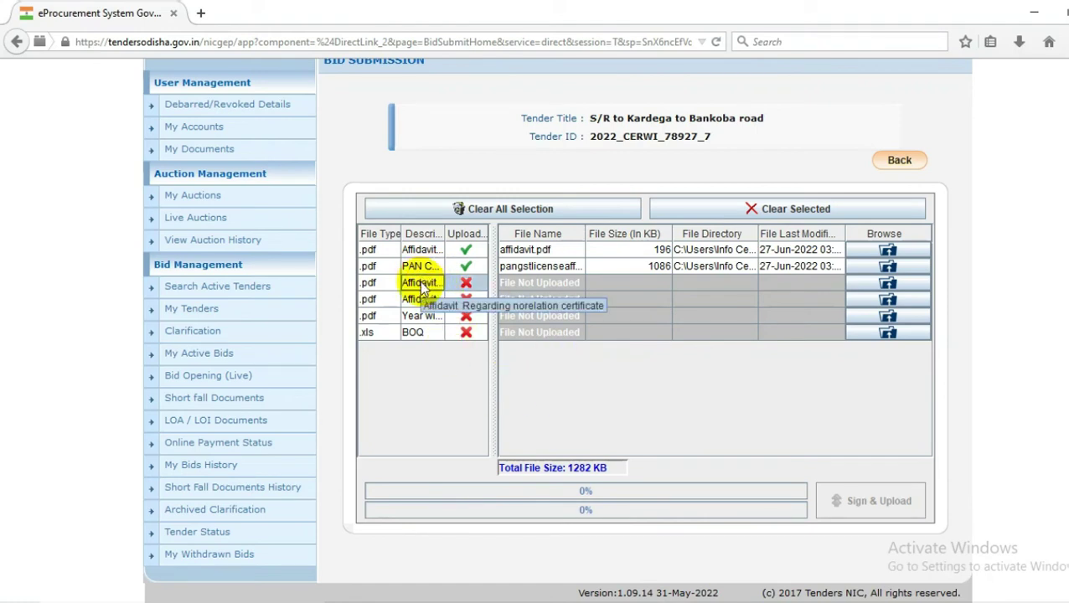
pyautogui.click(886, 283)
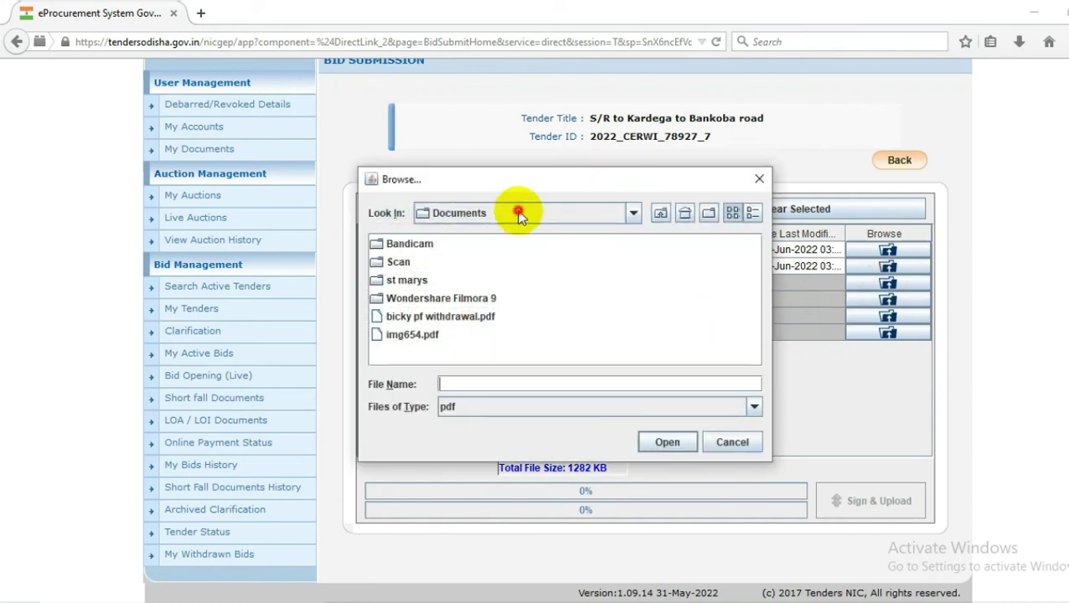
pyautogui.click(509, 212)
pyautogui.click(466, 250)
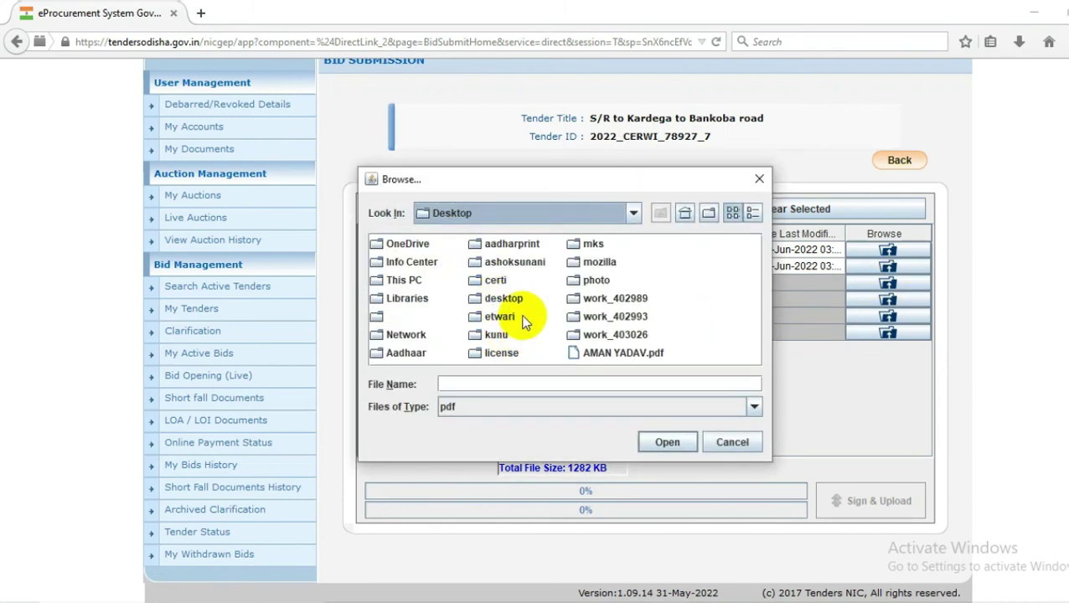
pyautogui.doubleClick(511, 263)
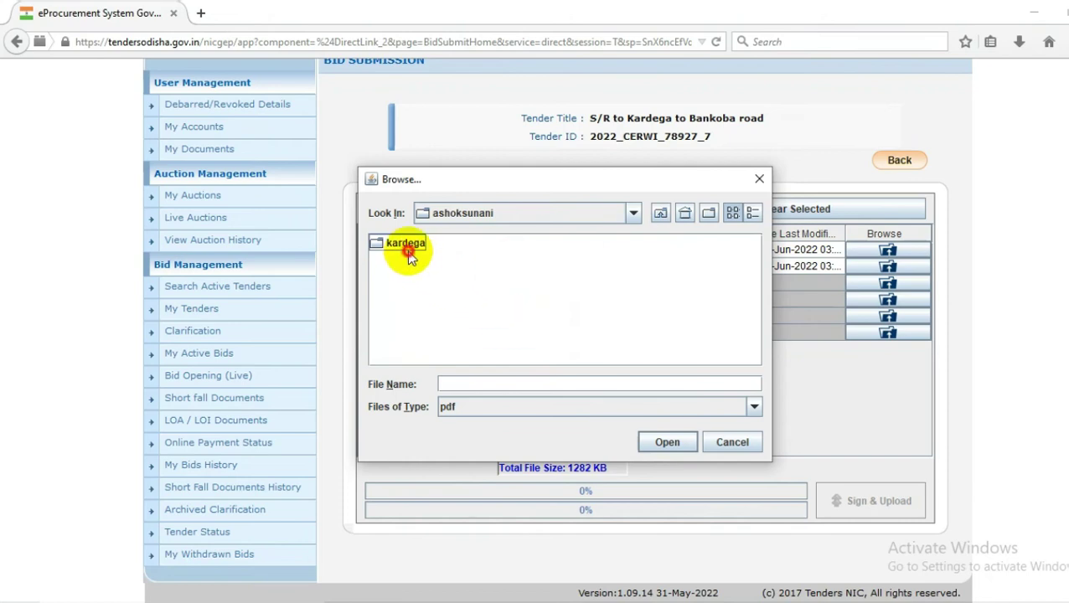
pyautogui.click(405, 312)
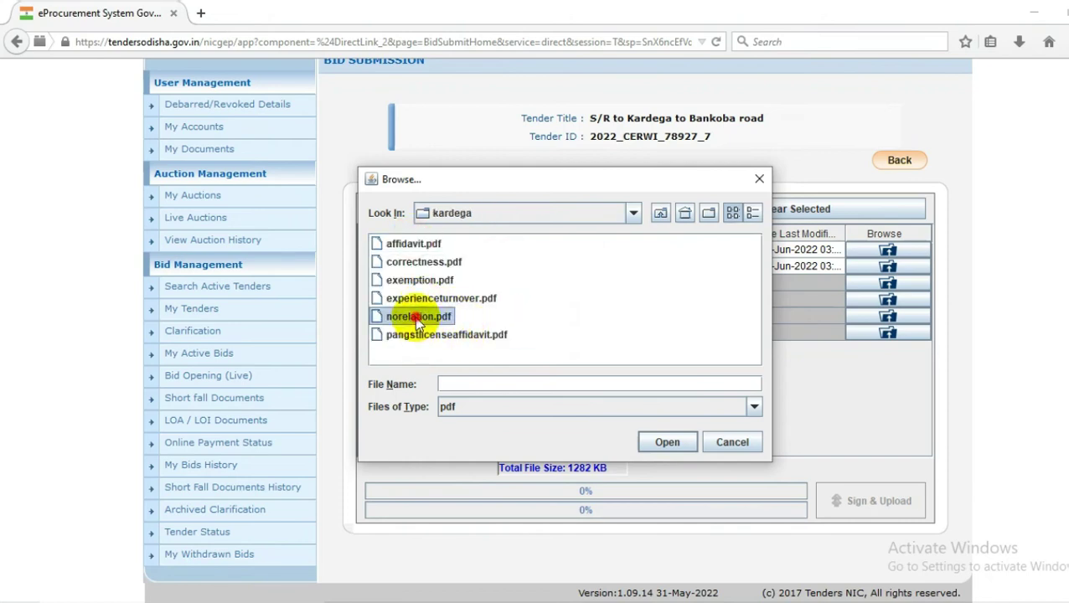
pyautogui.click(667, 442)
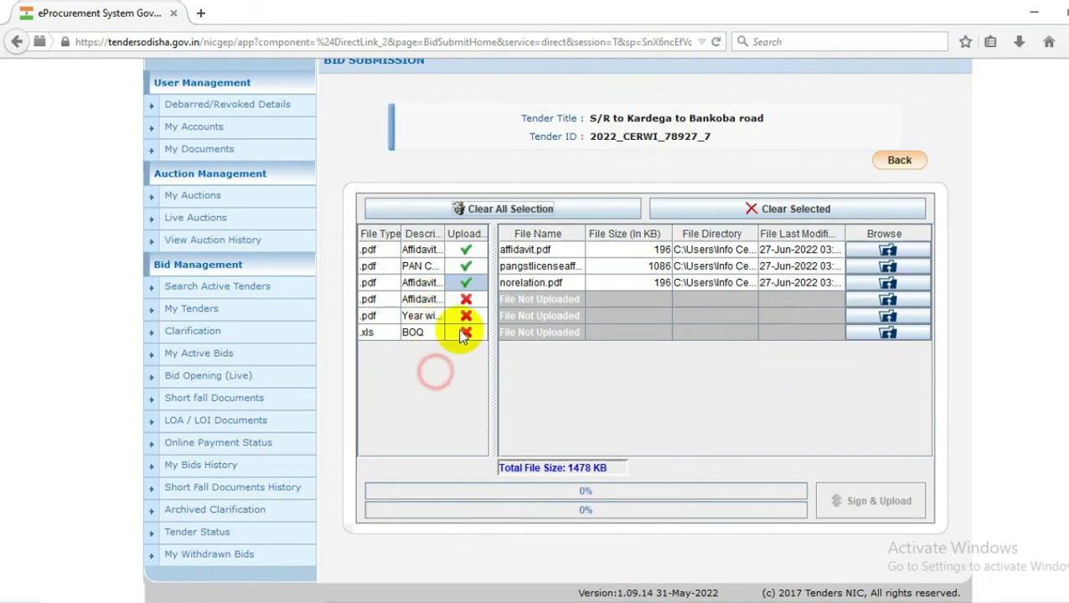
# Attach BOQ_402993.xls as the final BOQ document.
pyautogui.click(426, 299)
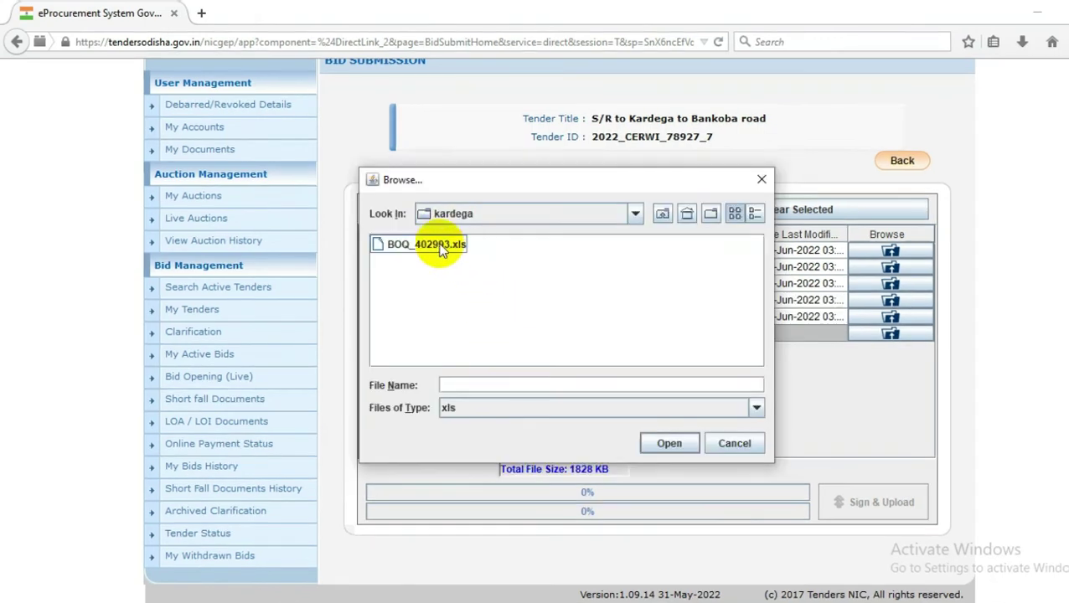
pyautogui.click(425, 243)
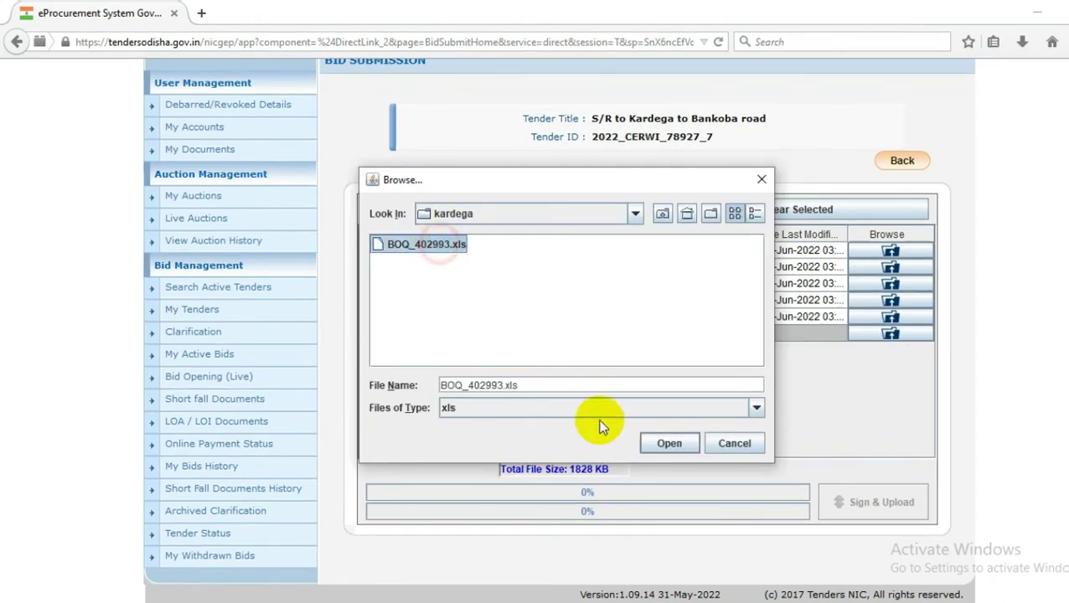
pyautogui.click(670, 444)
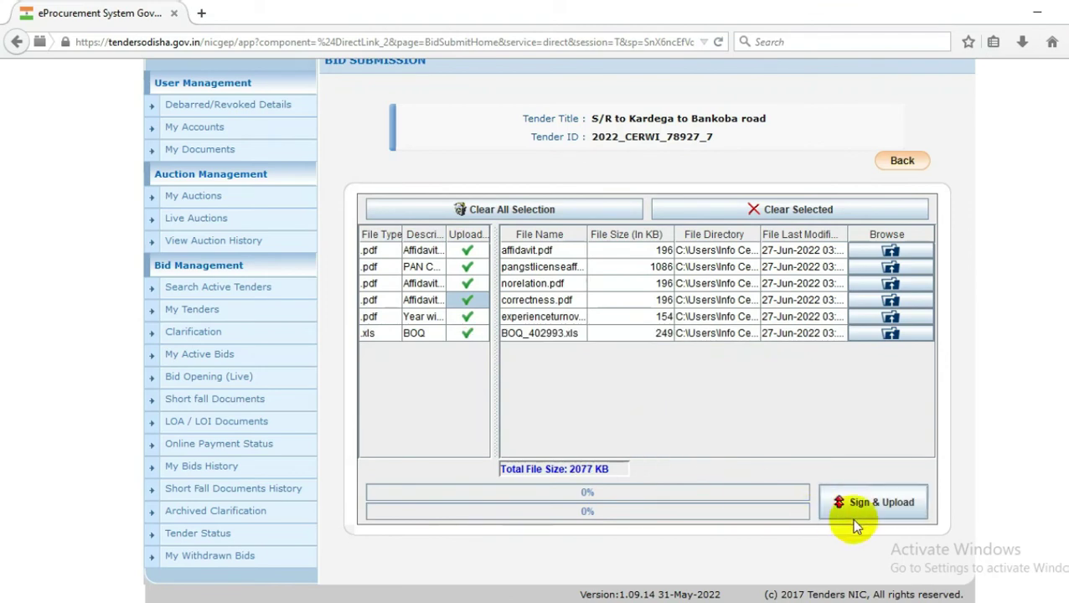
# Digitally sign and upload all six attached documents using the User PIN.
pyautogui.click(860, 506)
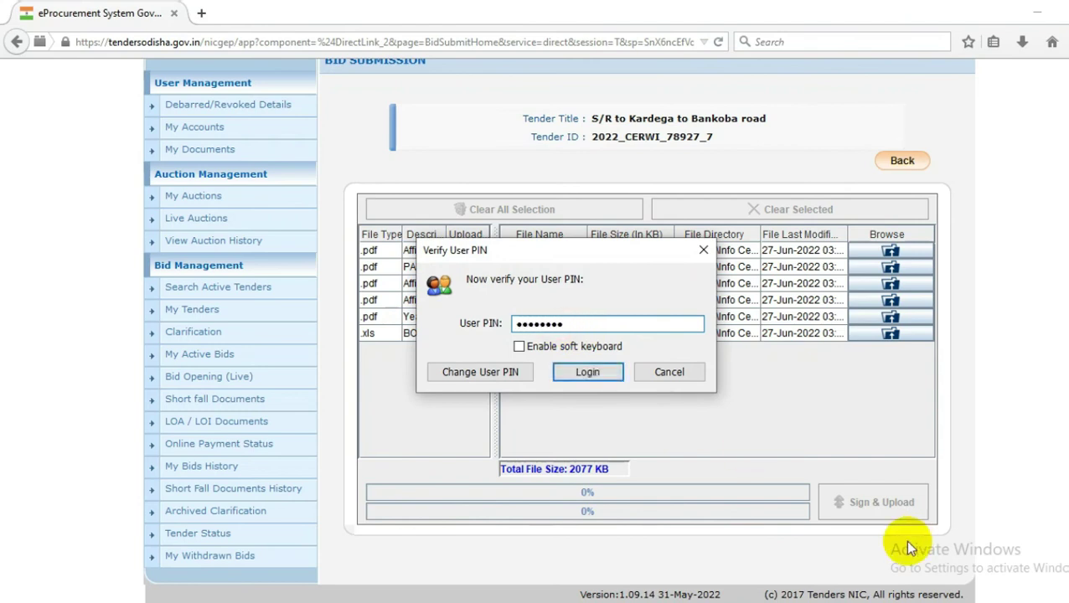
pyautogui.click(592, 372)
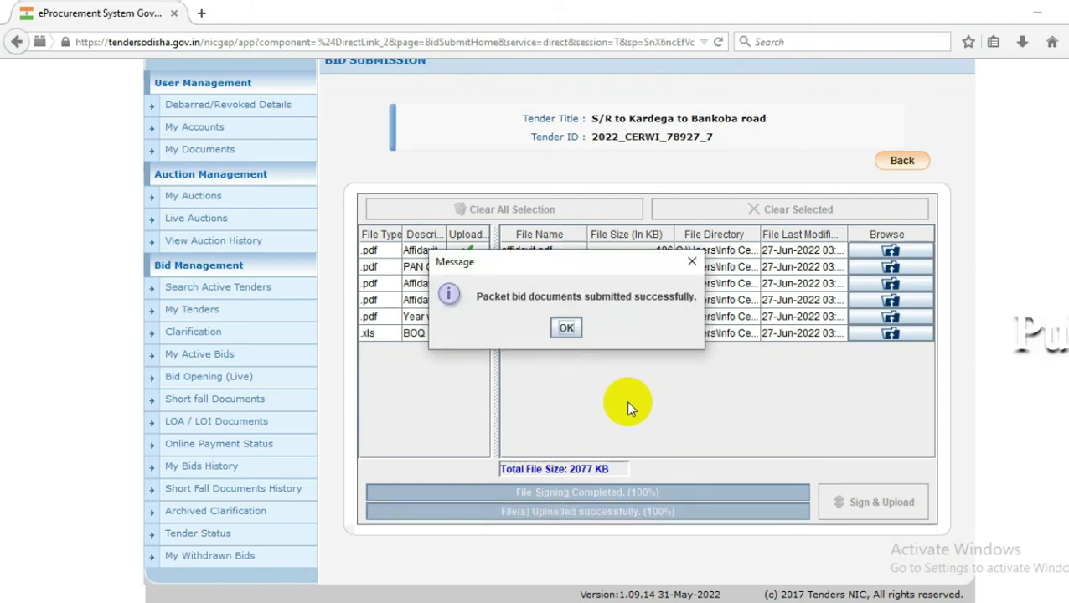
pyautogui.click(564, 329)
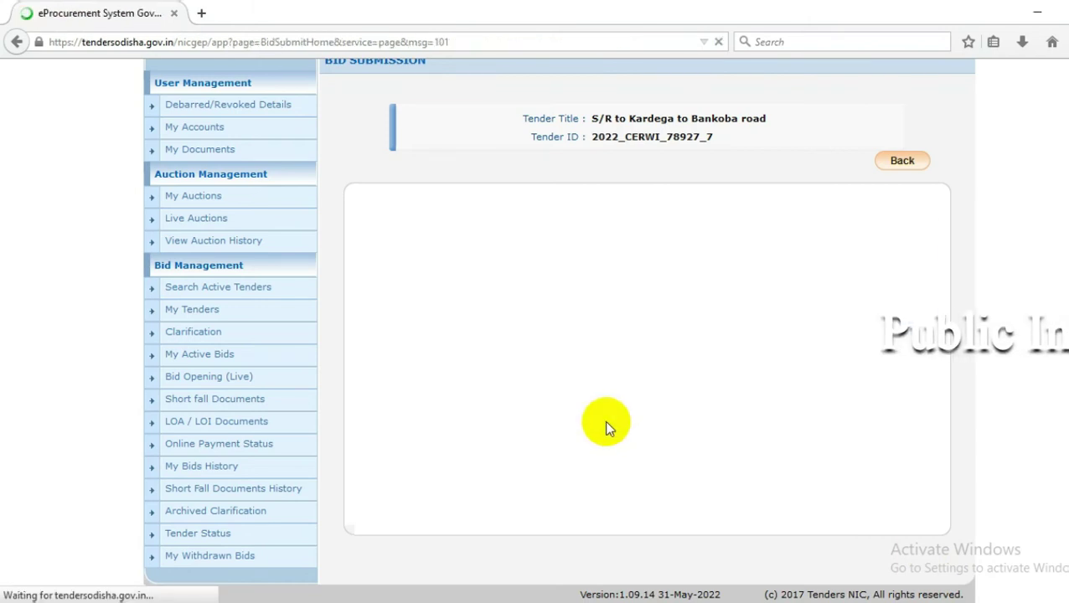
# Proceed to the Bid Preparation Confirmation and freeze the bid submission.
pyautogui.scroll(-2, 700, 432)
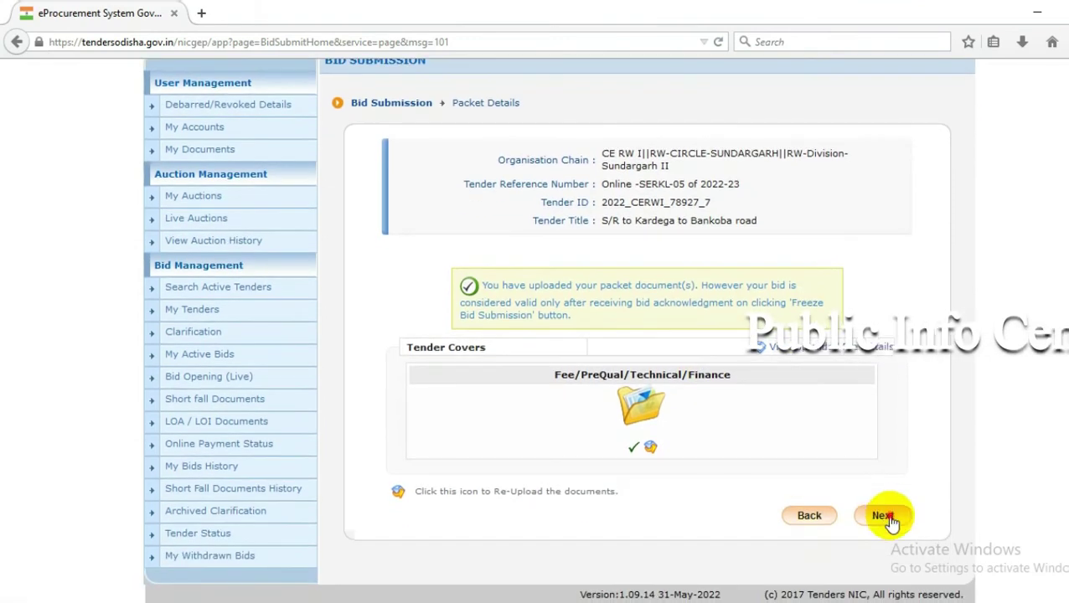
pyautogui.click(883, 597)
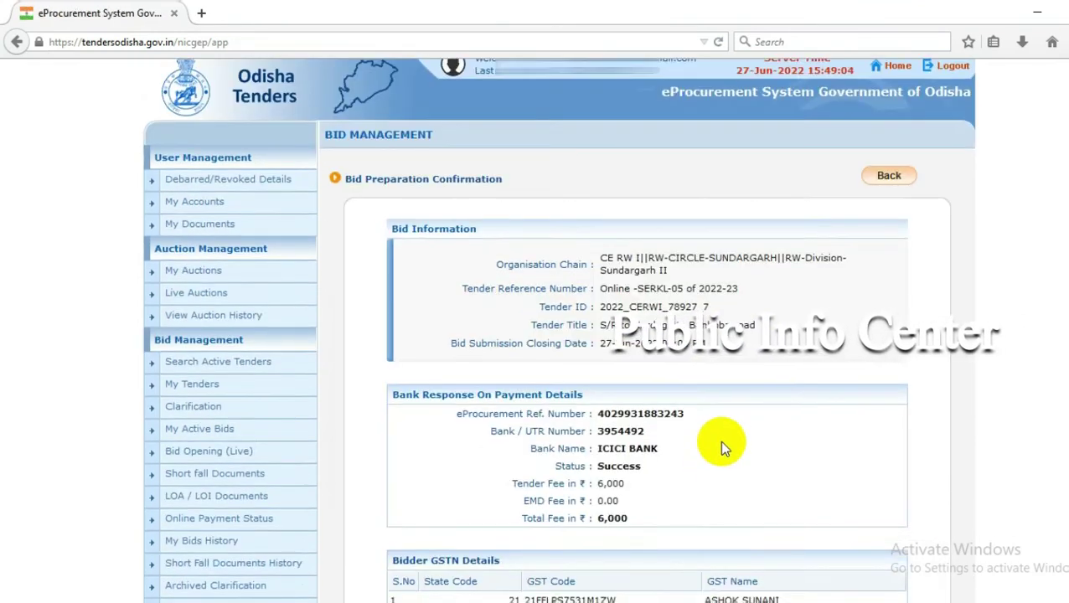
pyautogui.scroll(-5, 718, 440)
pyautogui.scroll(-8, 722, 446)
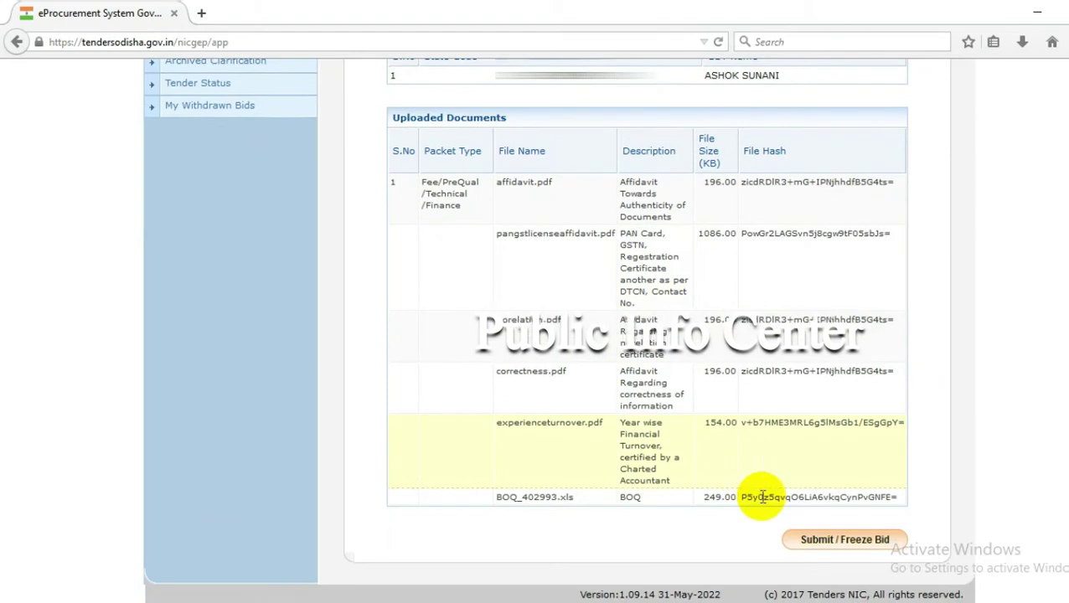
pyautogui.click(841, 541)
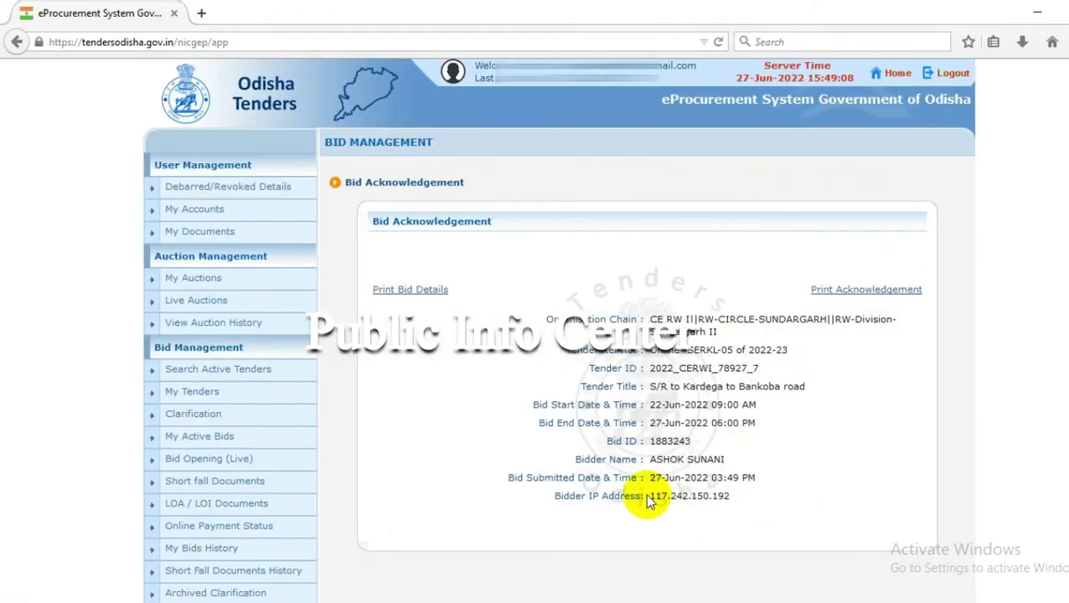
# Print page 1 of the Kardega to Bankoba road bid confirmation in grayscale on the EPSON L220.
pyautogui.click(407, 290)
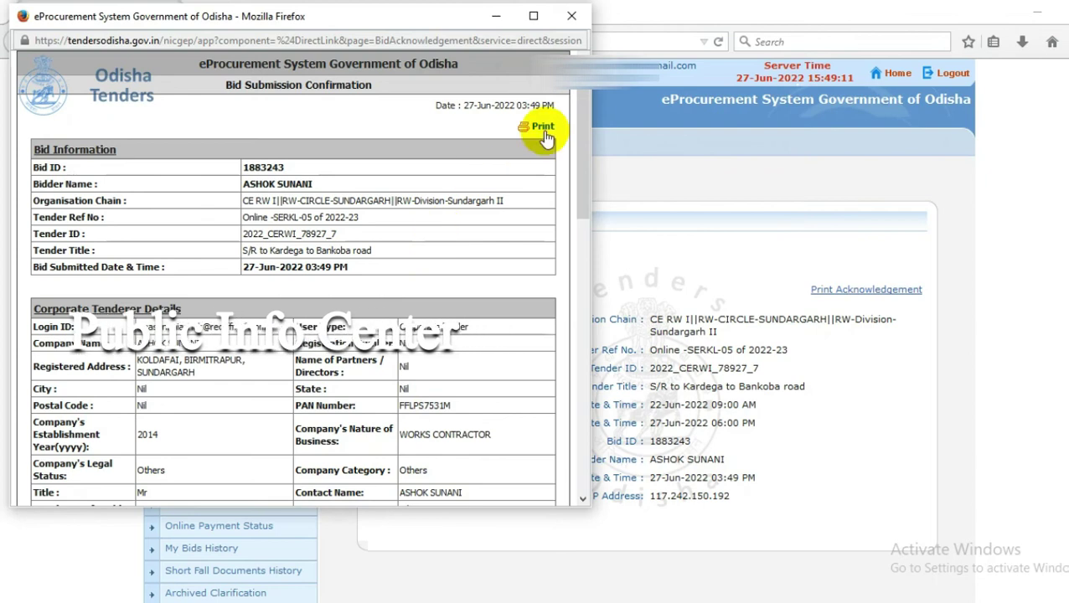
pyautogui.click(543, 130)
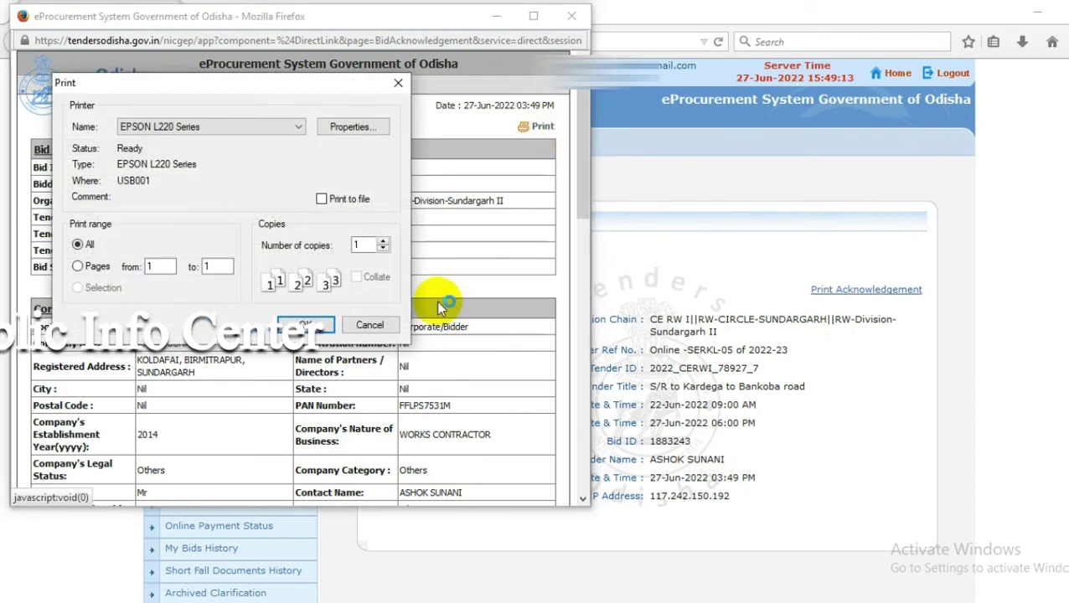
pyautogui.click(87, 267)
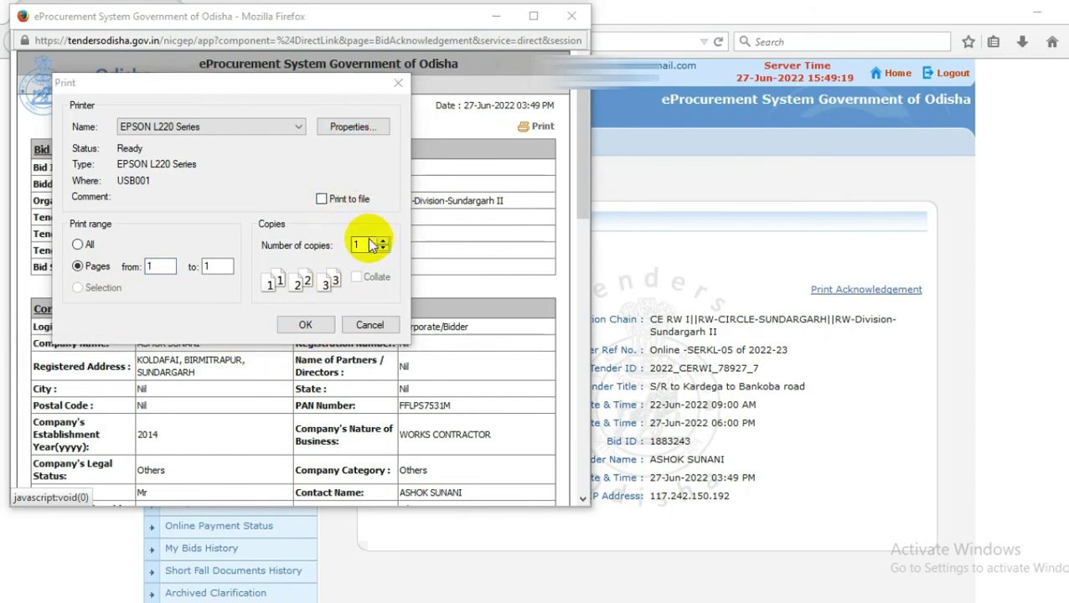
pyautogui.click(423, 287)
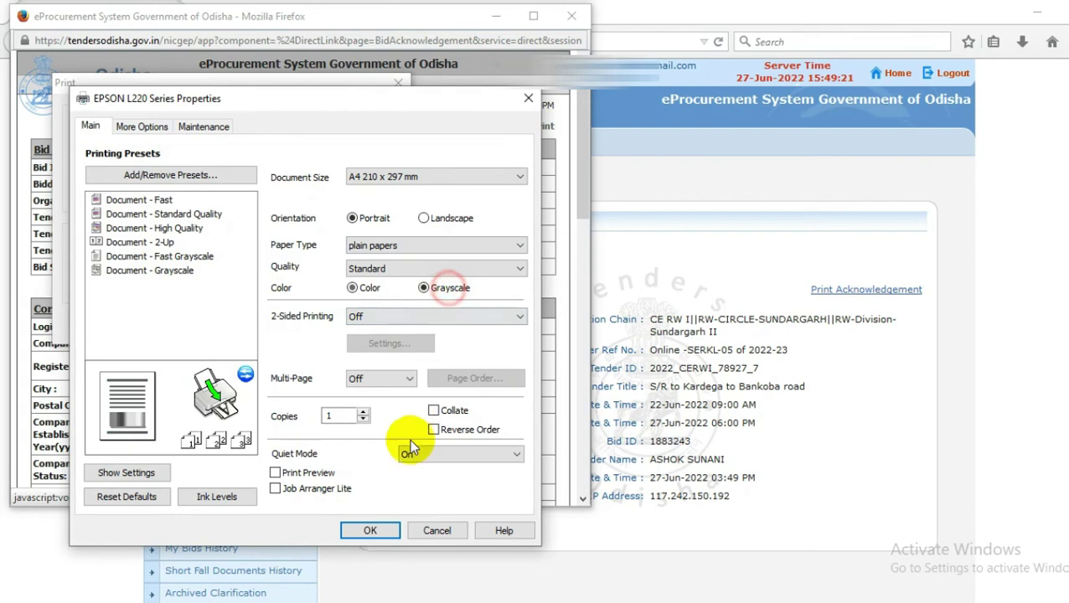
pyautogui.click(370, 530)
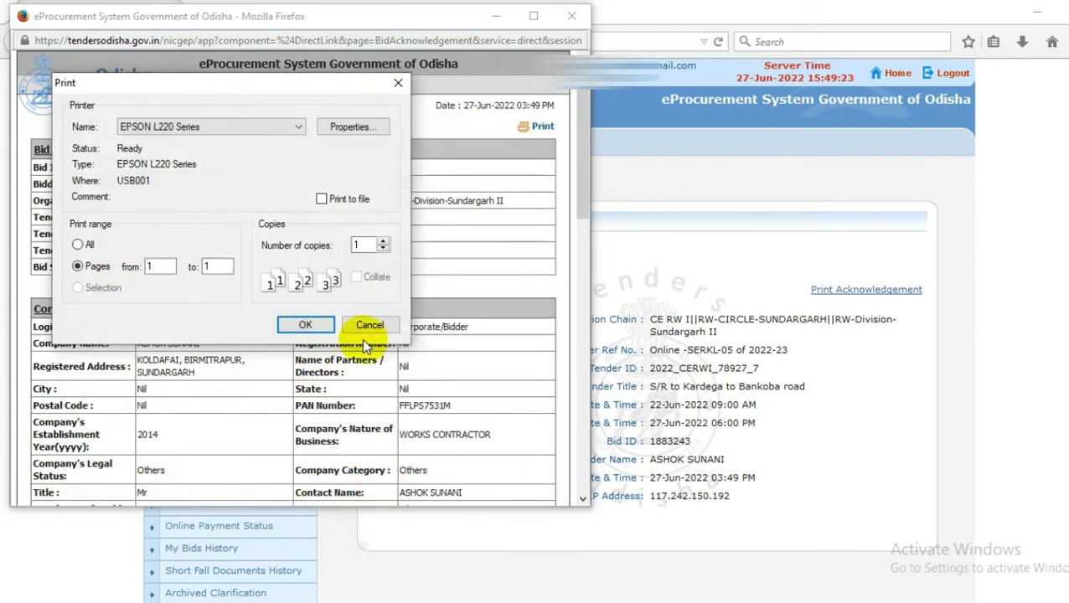
pyautogui.click(315, 328)
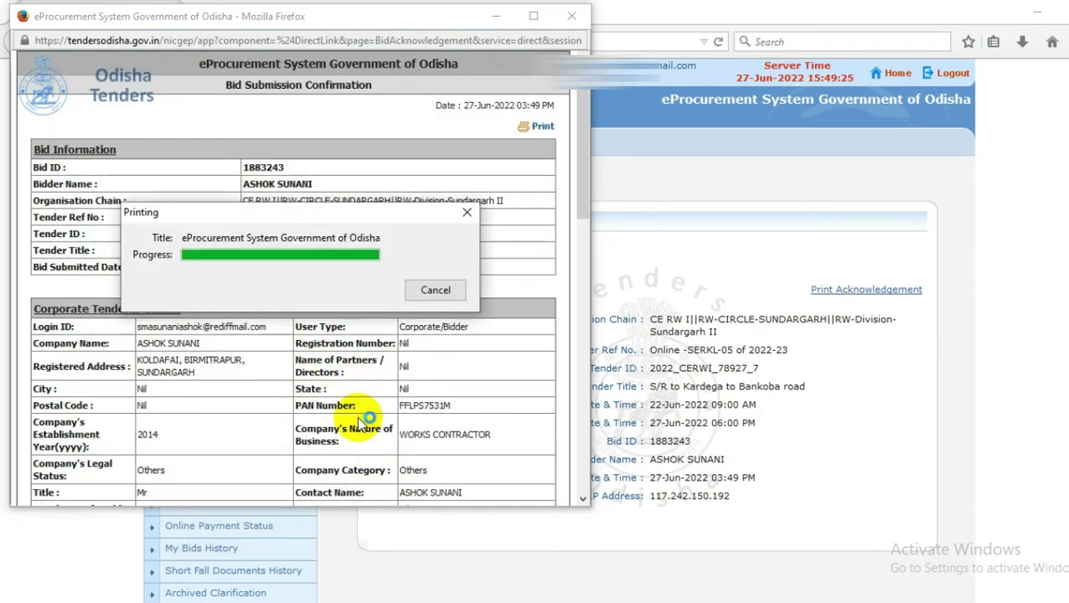